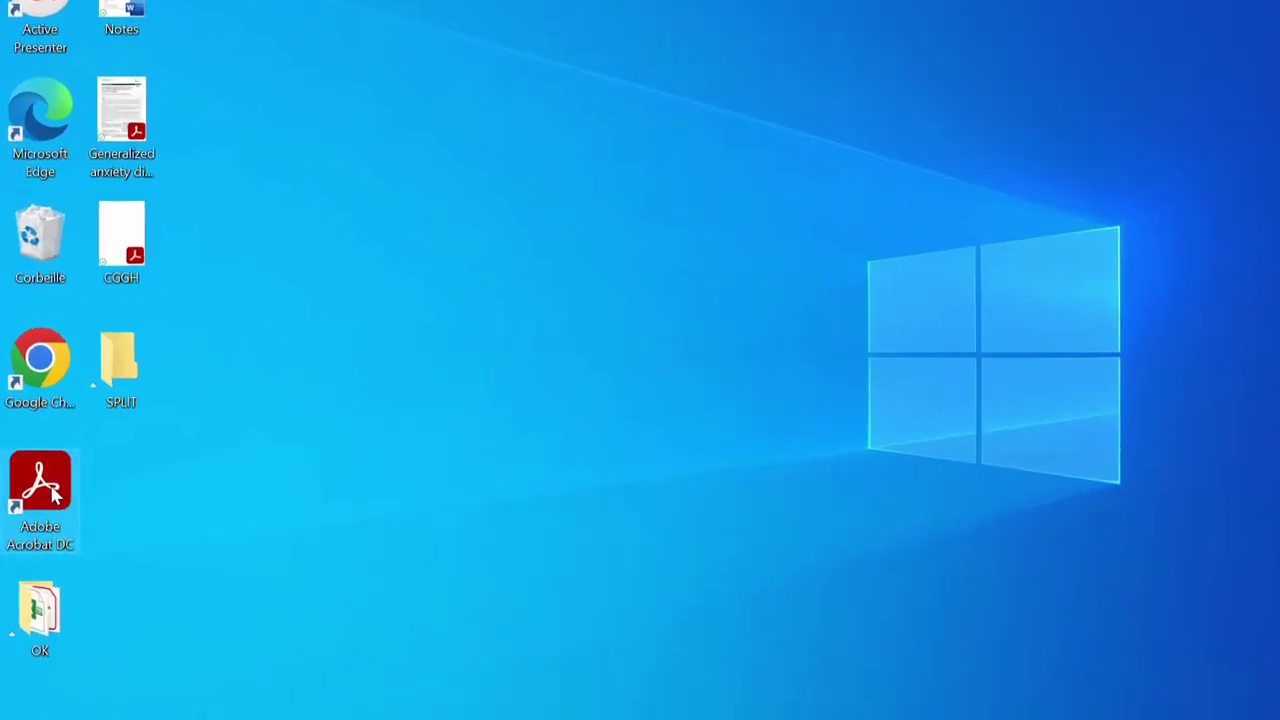
# - Open the desktop PDF "Generalized anxiety disorder in primary" with Adobe Acrobat DC
pyautogui.doubleClick(52, 487)
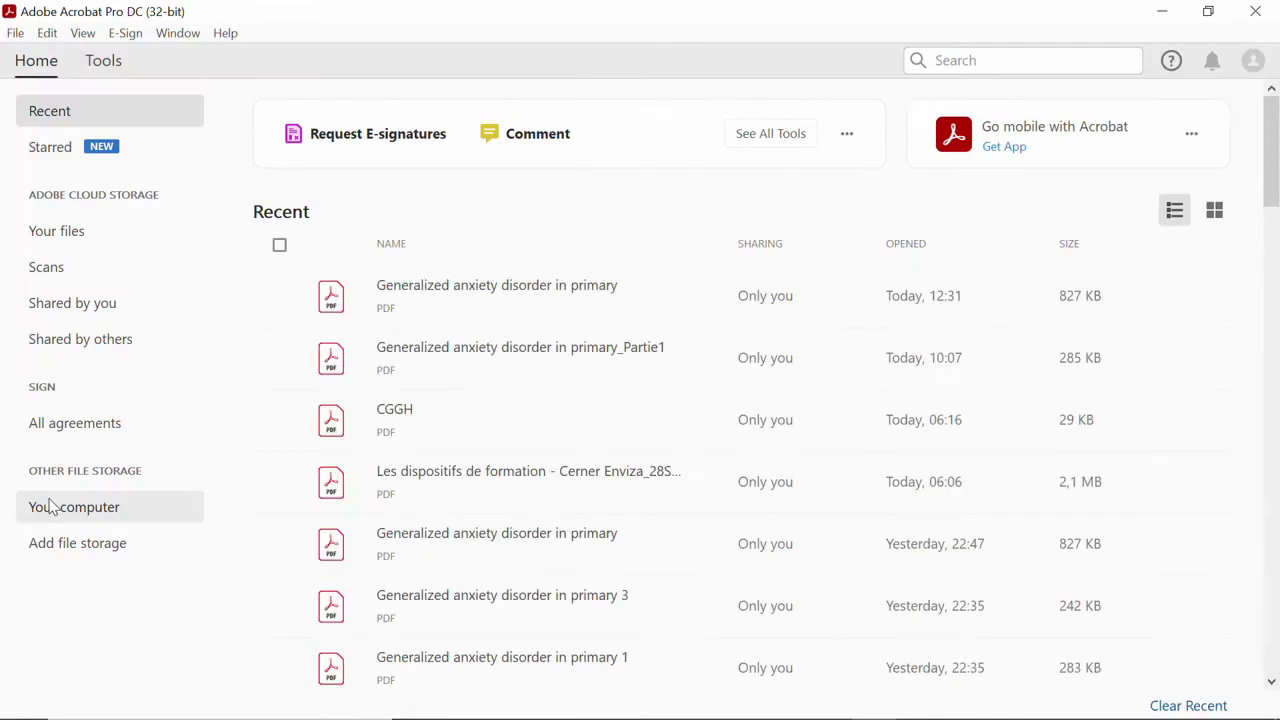
pyautogui.click(1258, 12)
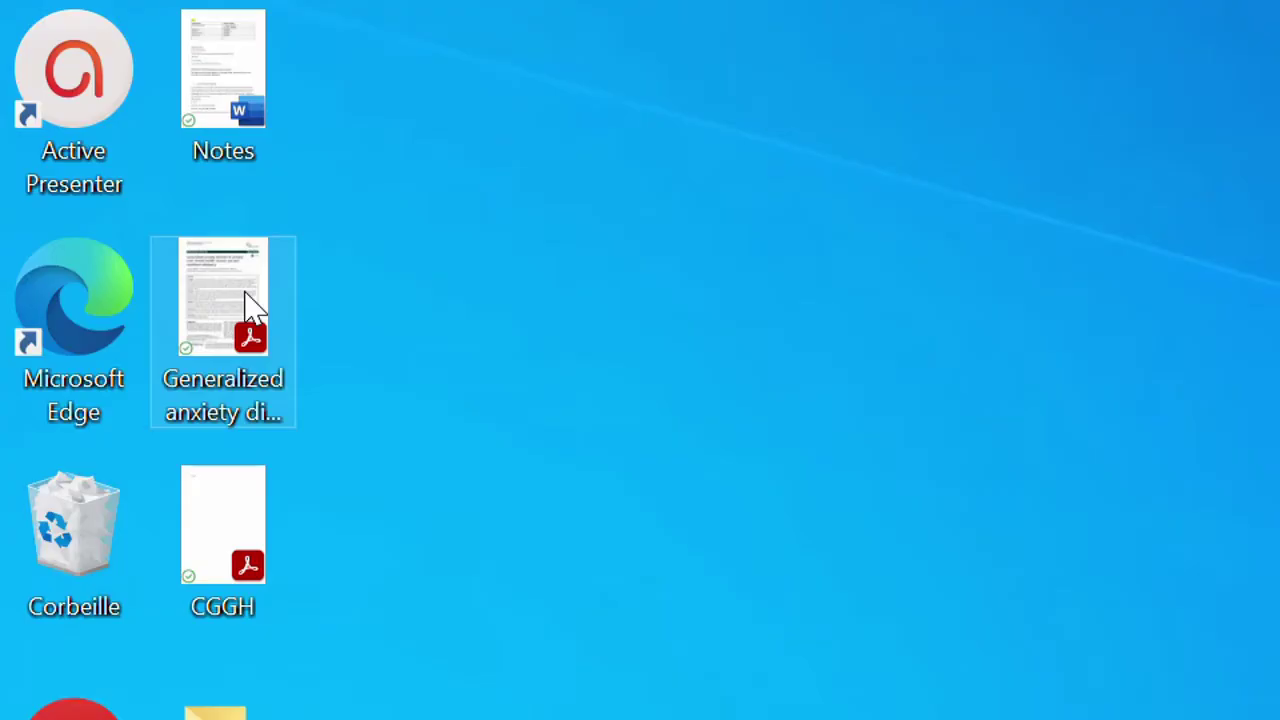
pyautogui.rightClick(249, 303)
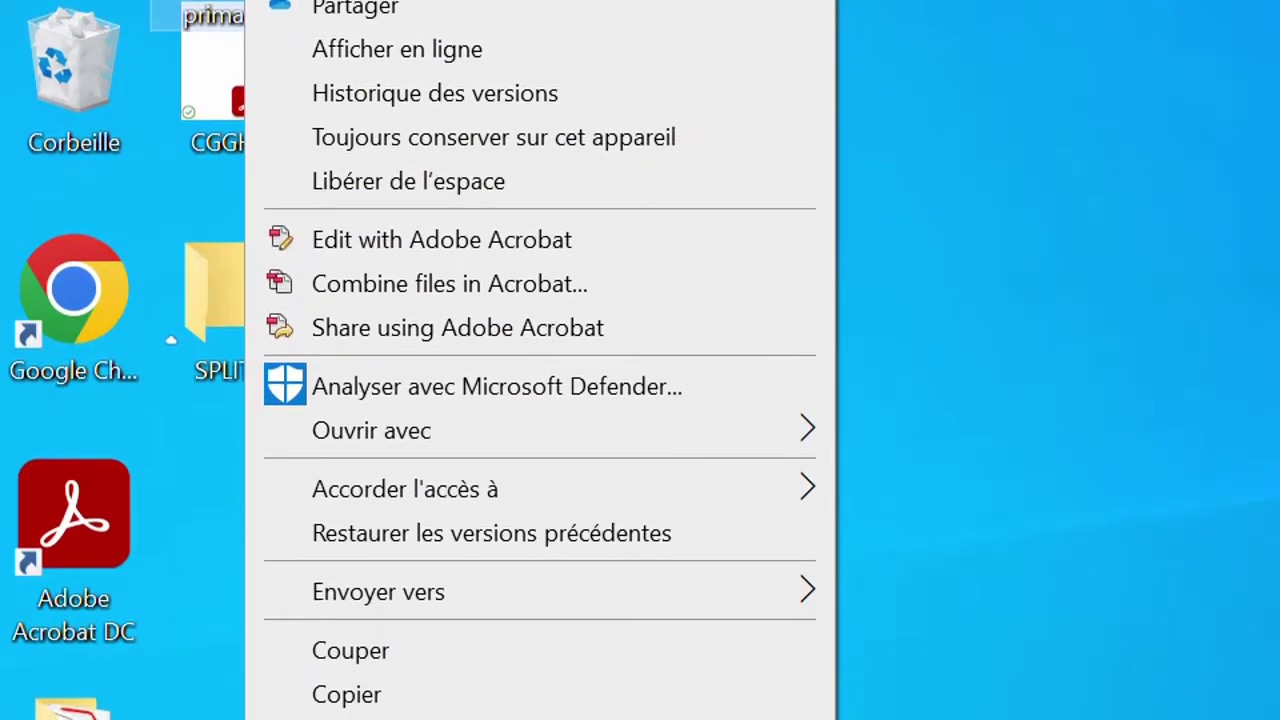
pyautogui.rightClick(225, 366)
pyautogui.moveTo(405, 470)
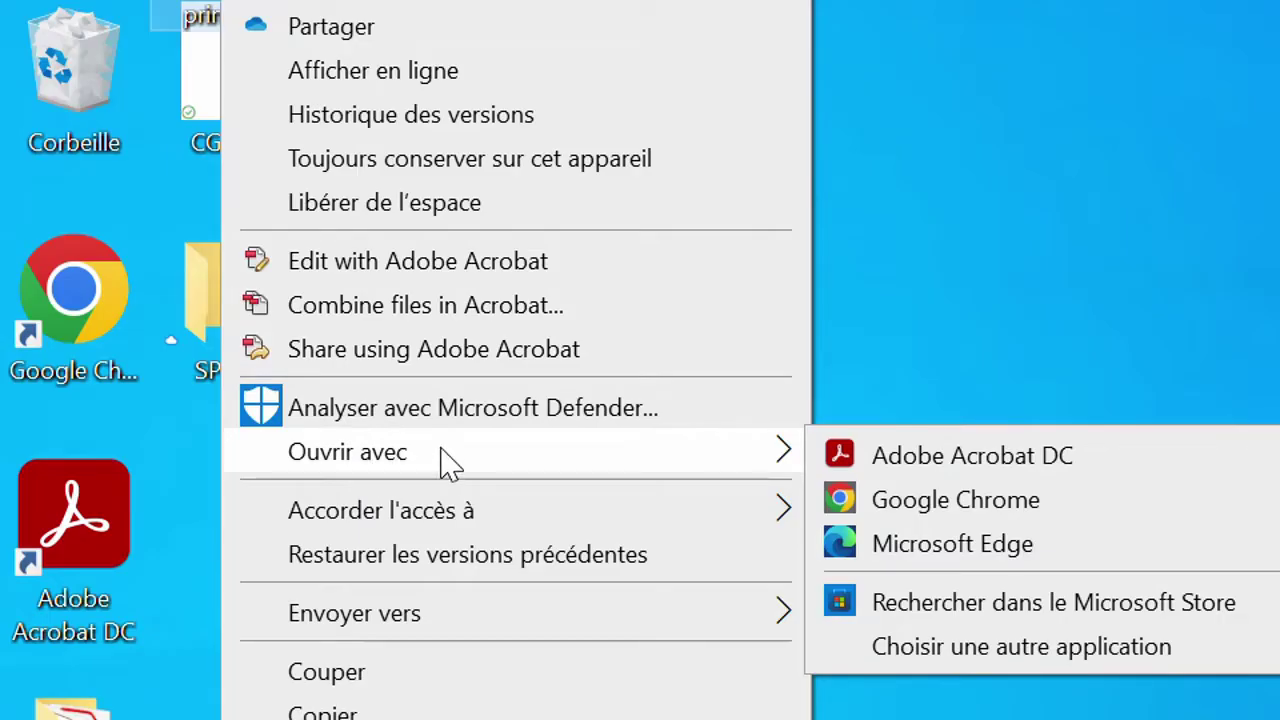
pyautogui.click(903, 462)
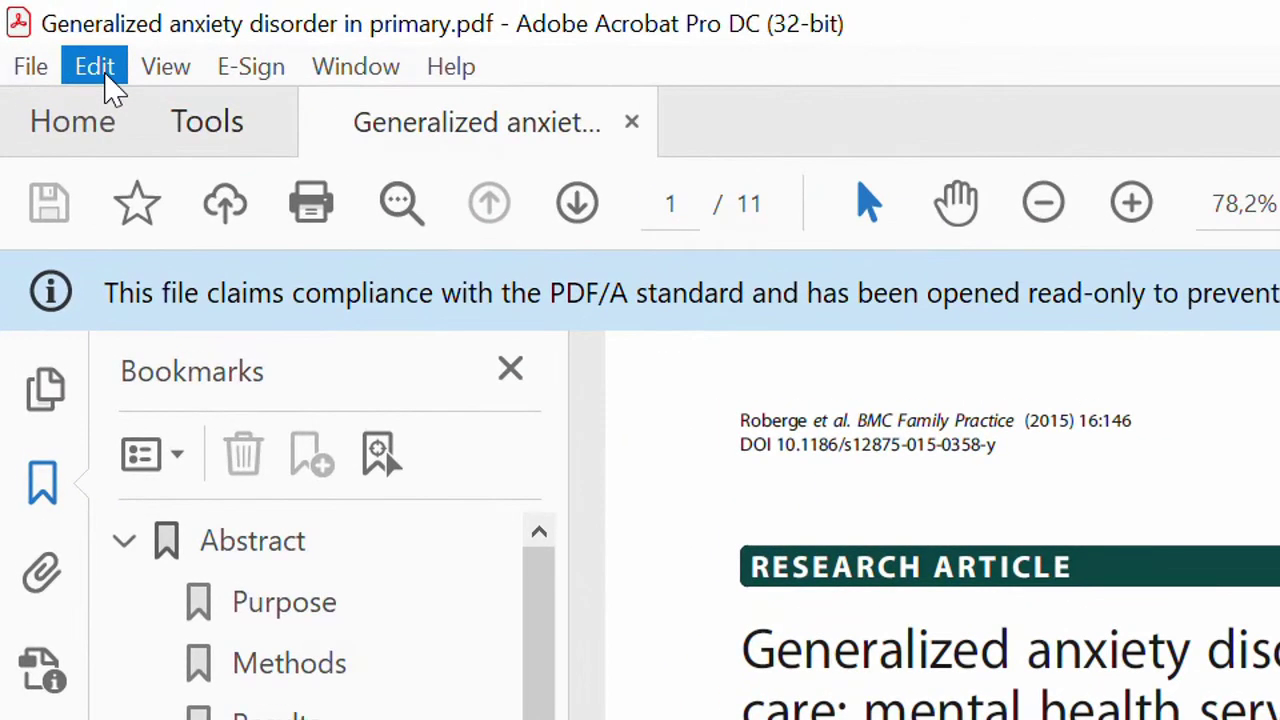
# - Set the application language to "Choose at application startup" in the Language preferences and save the change
pyautogui.click(110, 86)
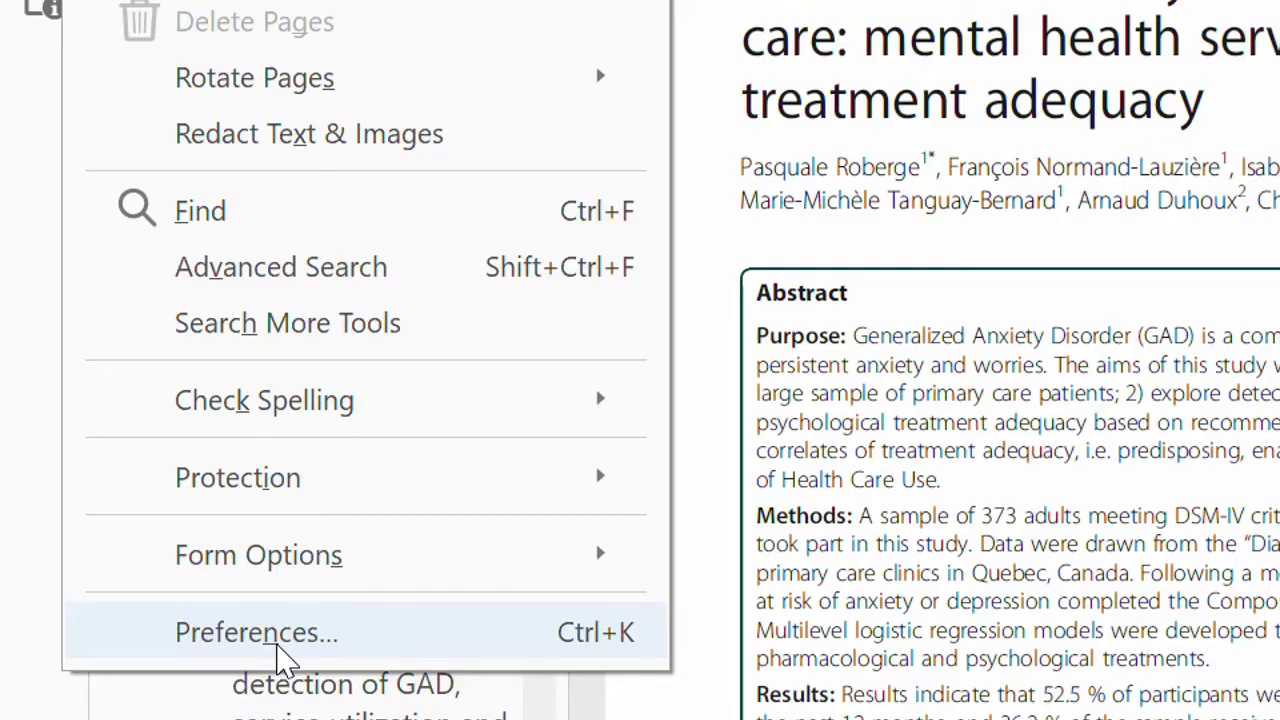
pyautogui.click(280, 648)
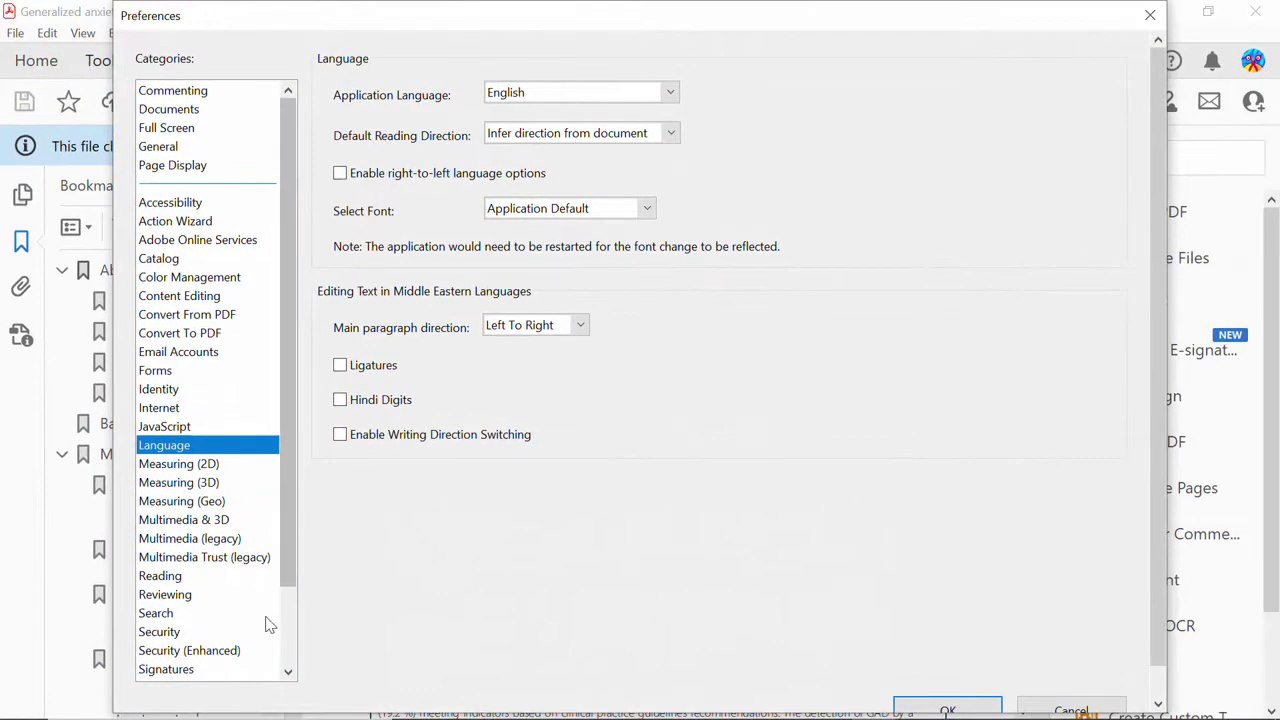
pyautogui.click(190, 407)
pyautogui.click(165, 390)
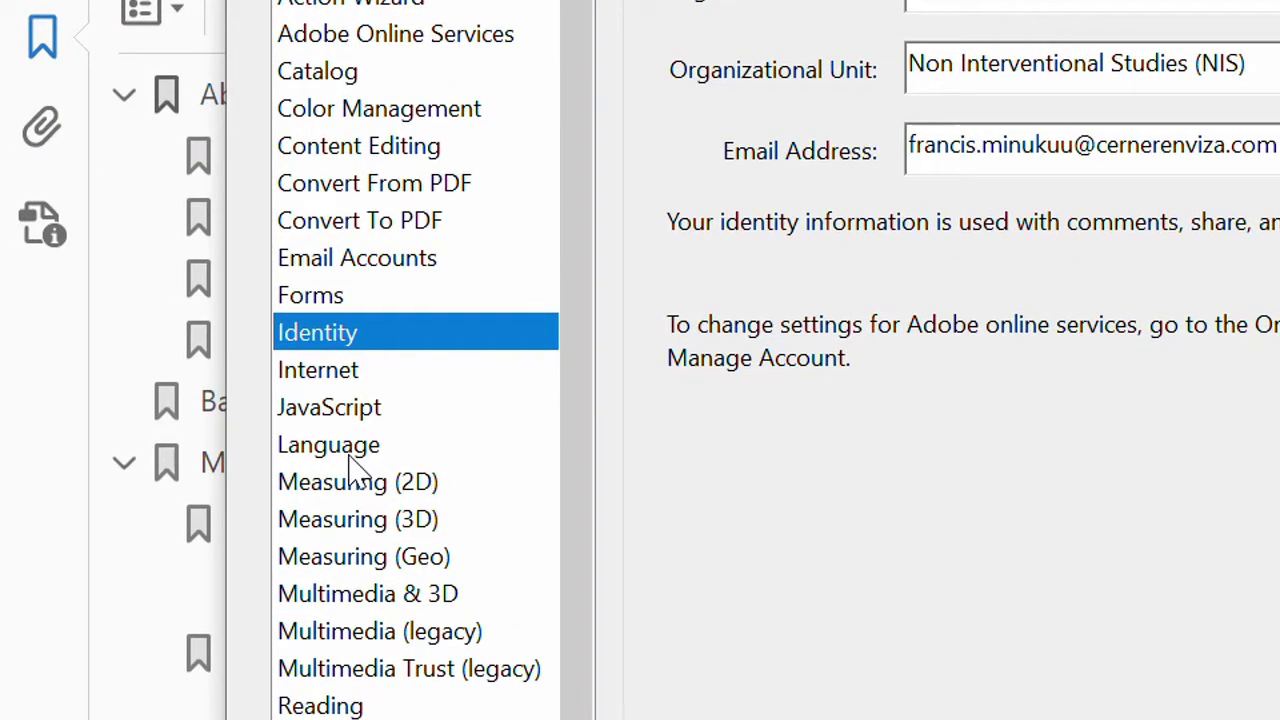
pyautogui.click(349, 455)
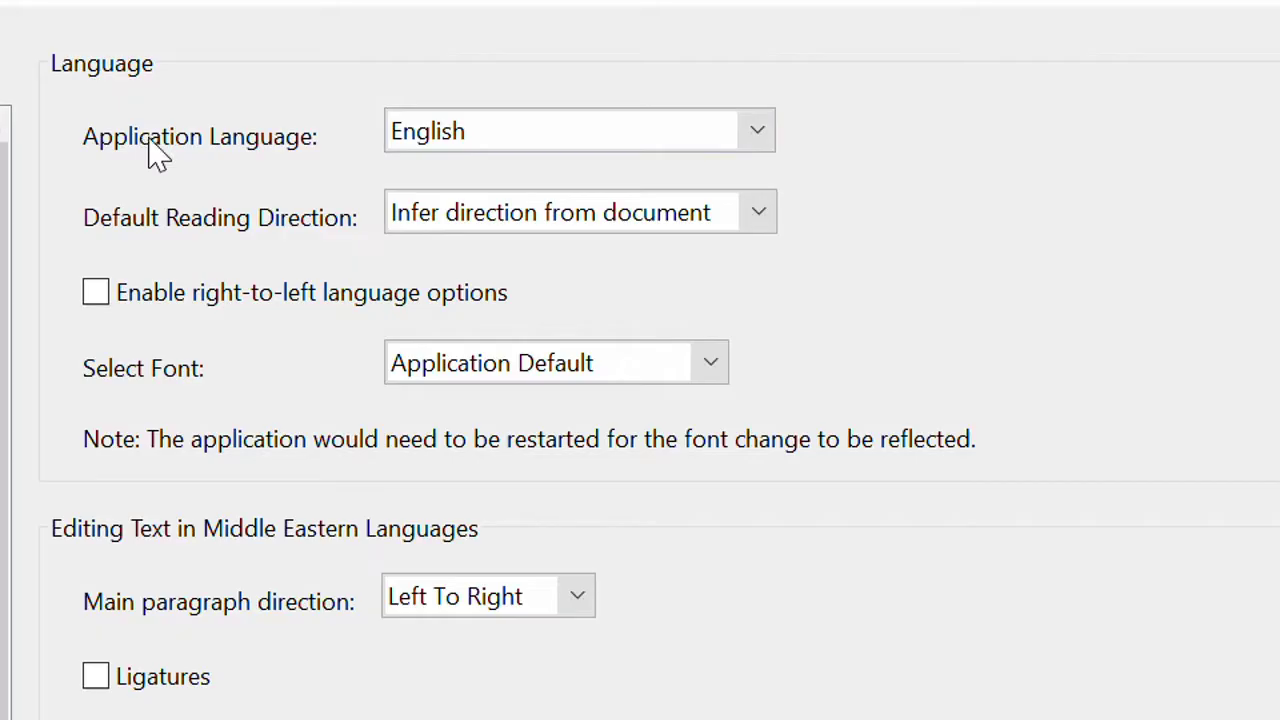
pyautogui.click(758, 131)
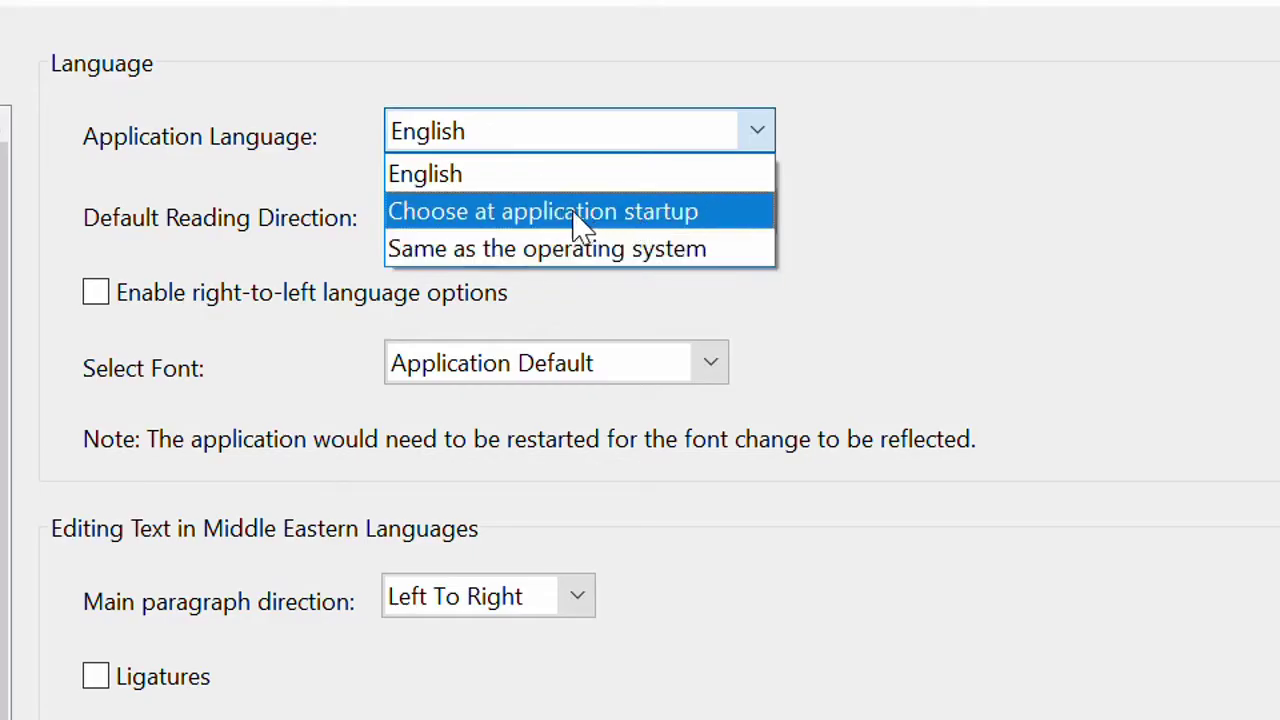
pyautogui.click(632, 222)
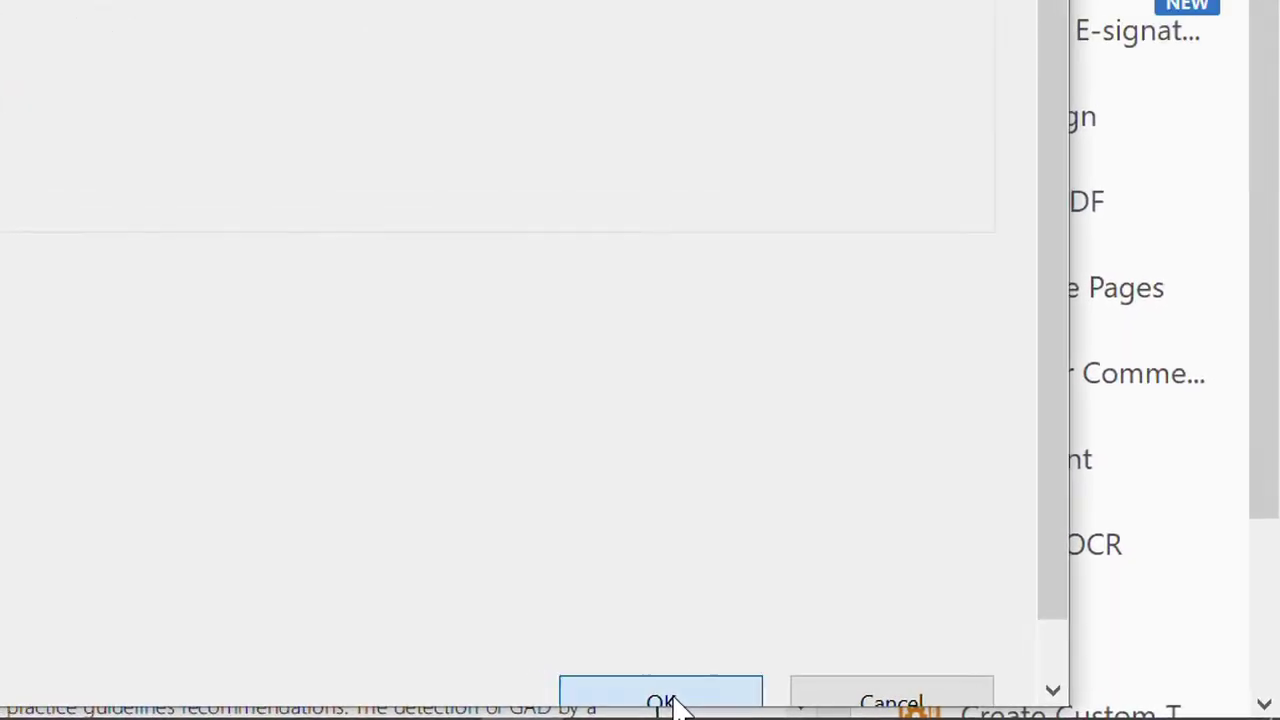
pyautogui.click(661, 700)
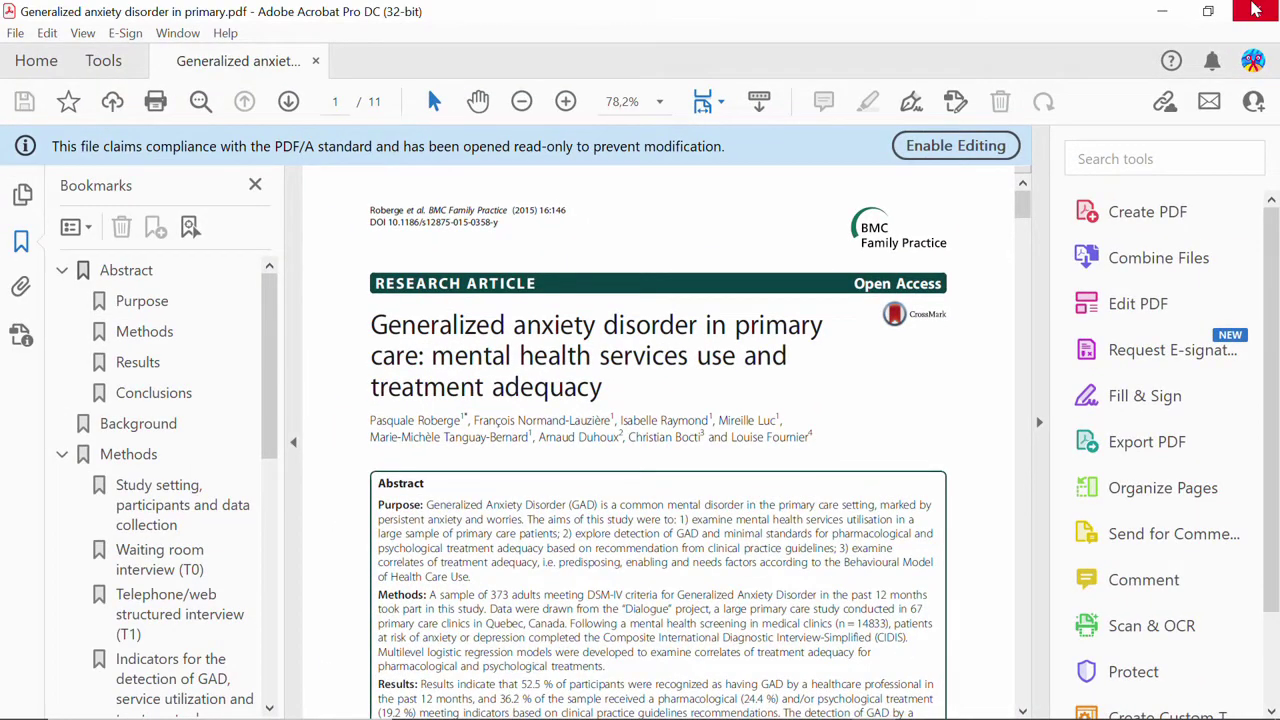
# - Close Acrobat and reopen the "Generalized anxiety disorder in primary" PDF with Adobe Acrobat DC
pyautogui.click(1256, 10)
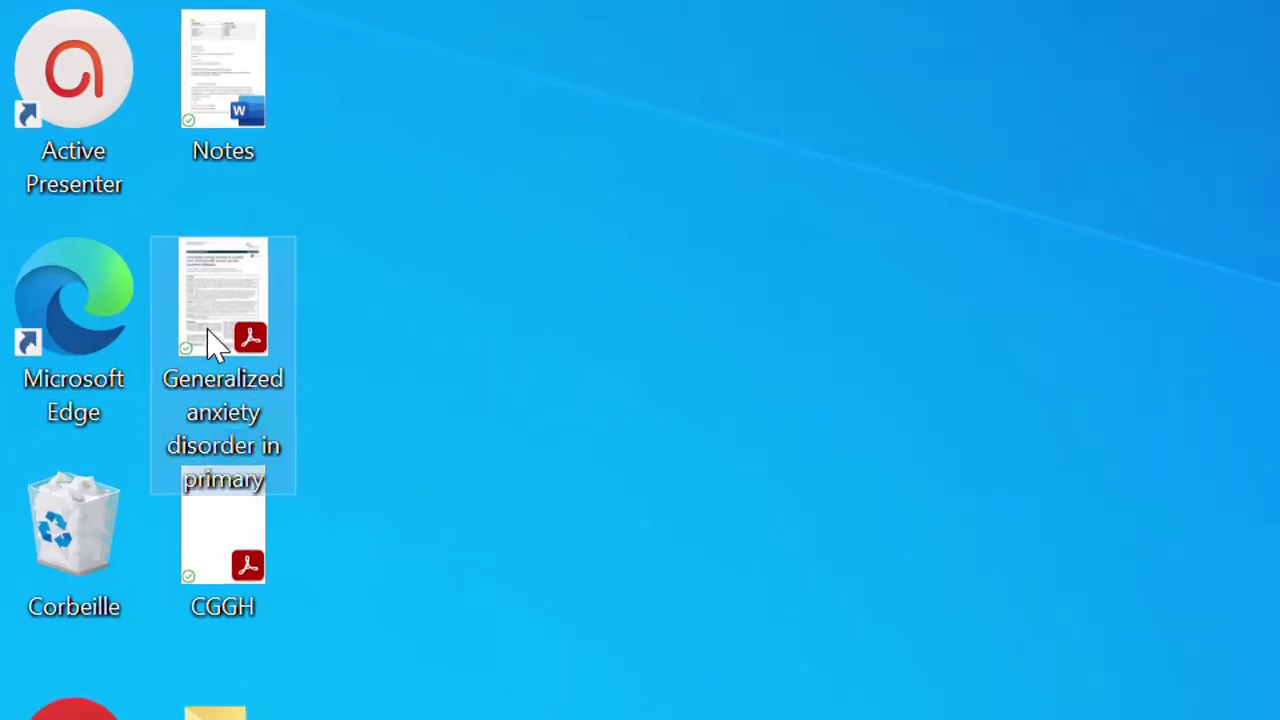
pyautogui.rightClick(105, 166)
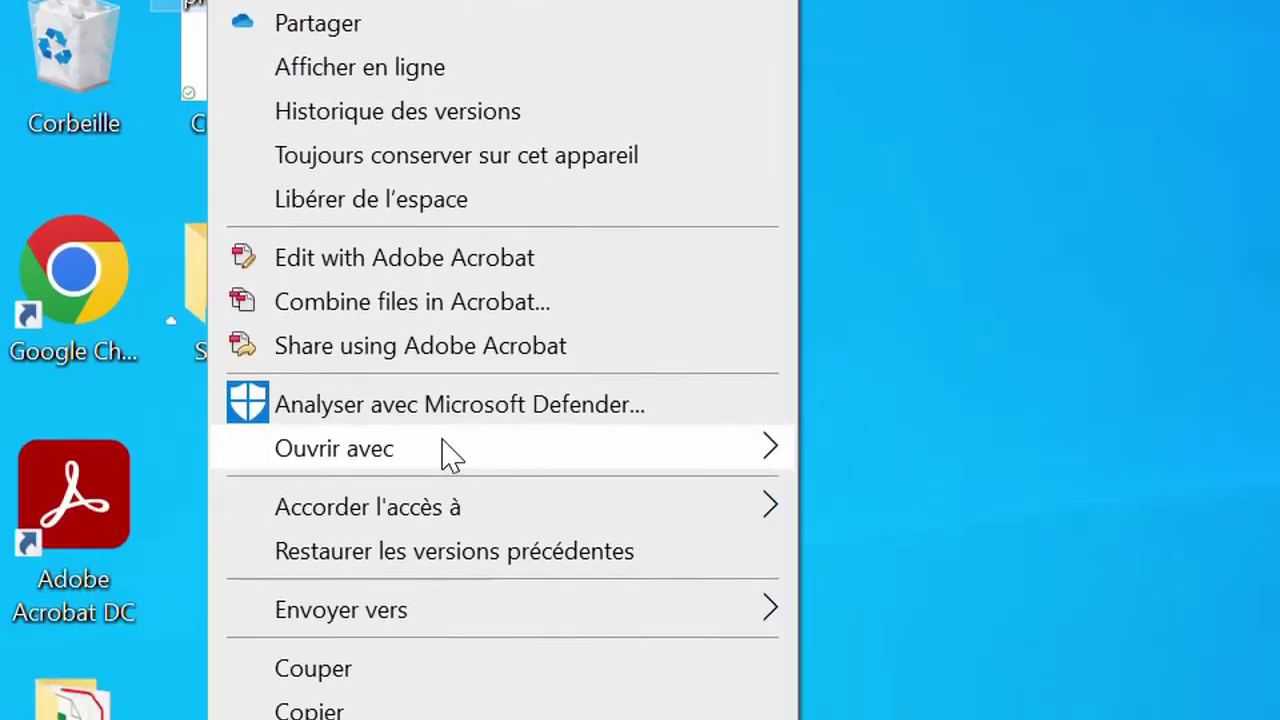
pyautogui.moveTo(448, 455)
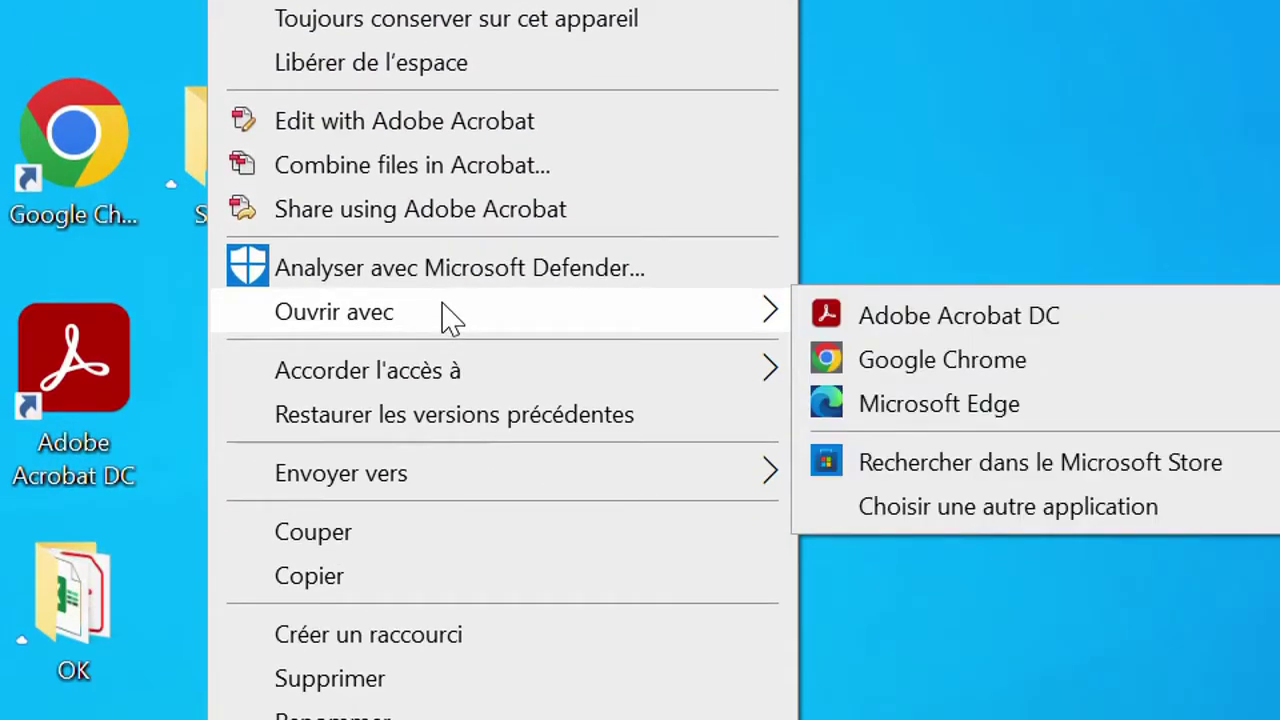
pyautogui.click(915, 323)
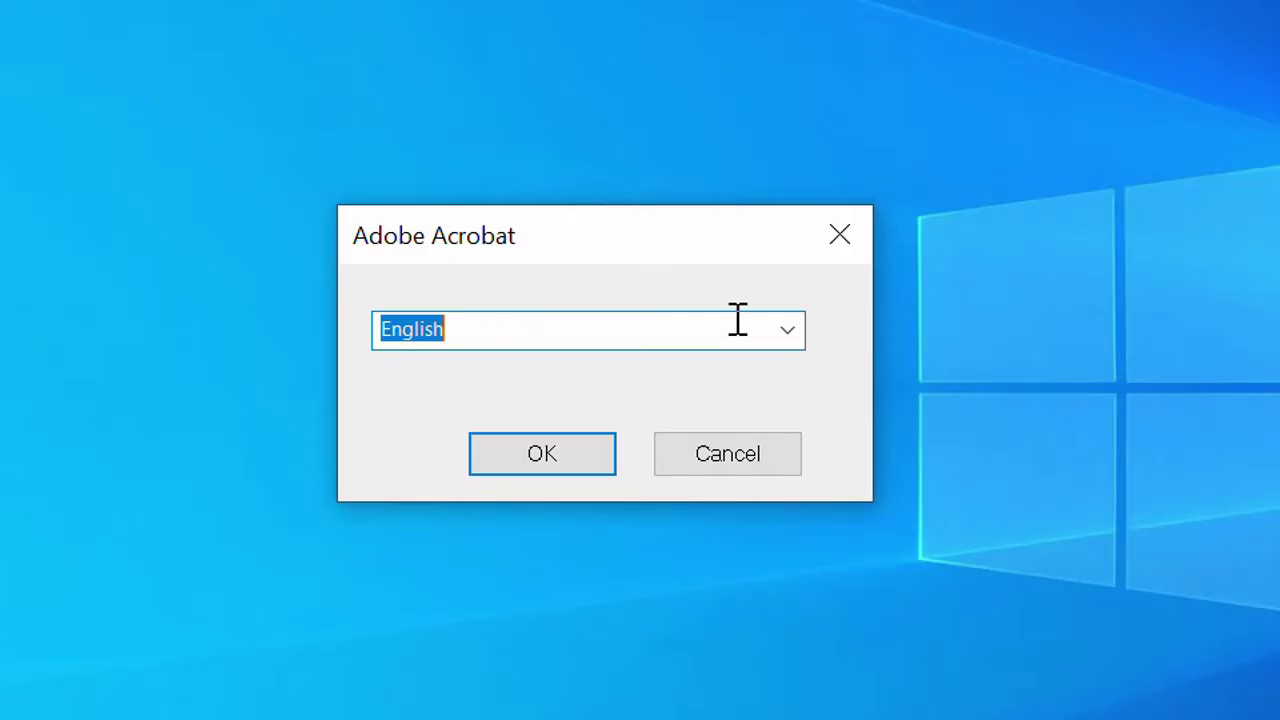
# - Try español as the startup language and return the selection to English
pyautogui.click(790, 338)
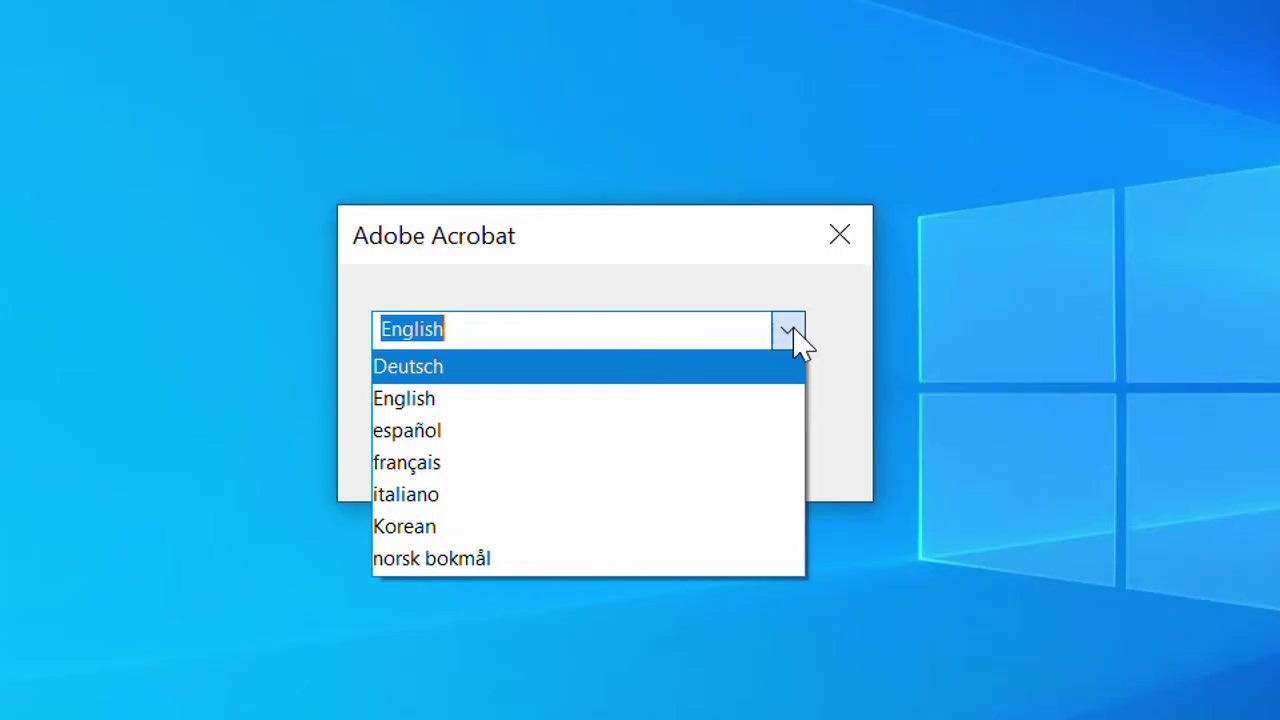
pyautogui.click(745, 440)
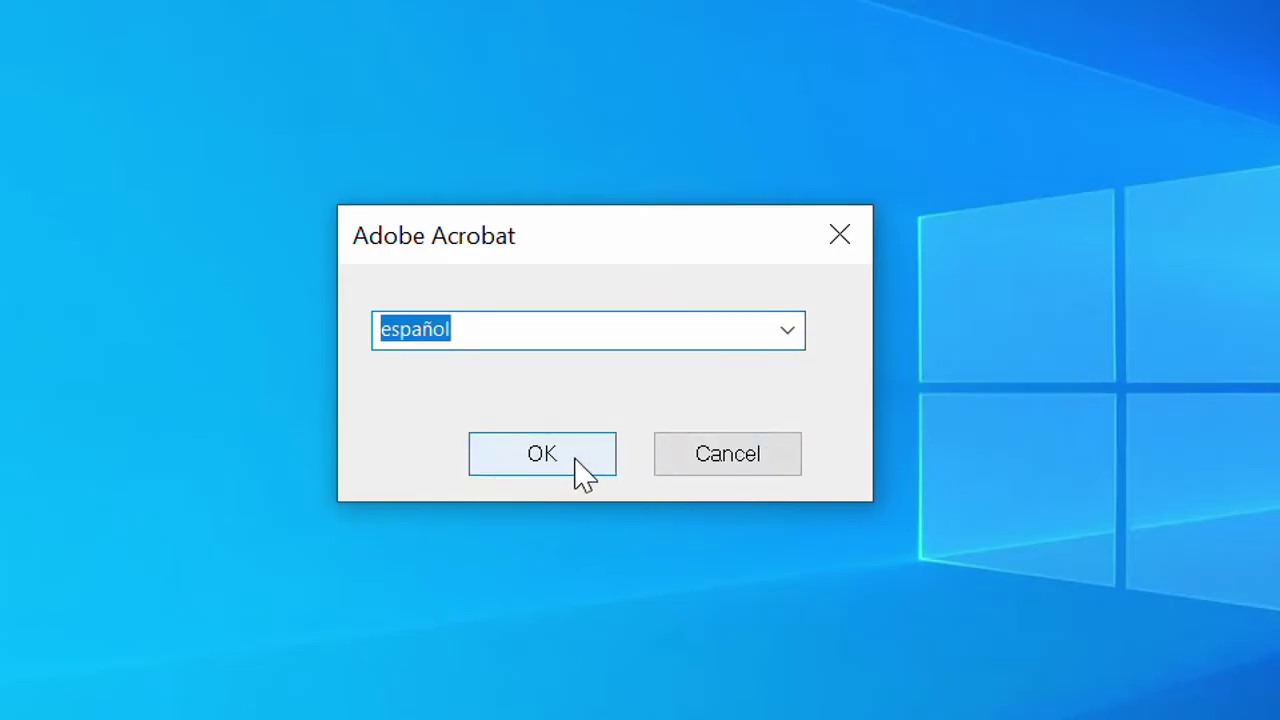
pyautogui.click(789, 329)
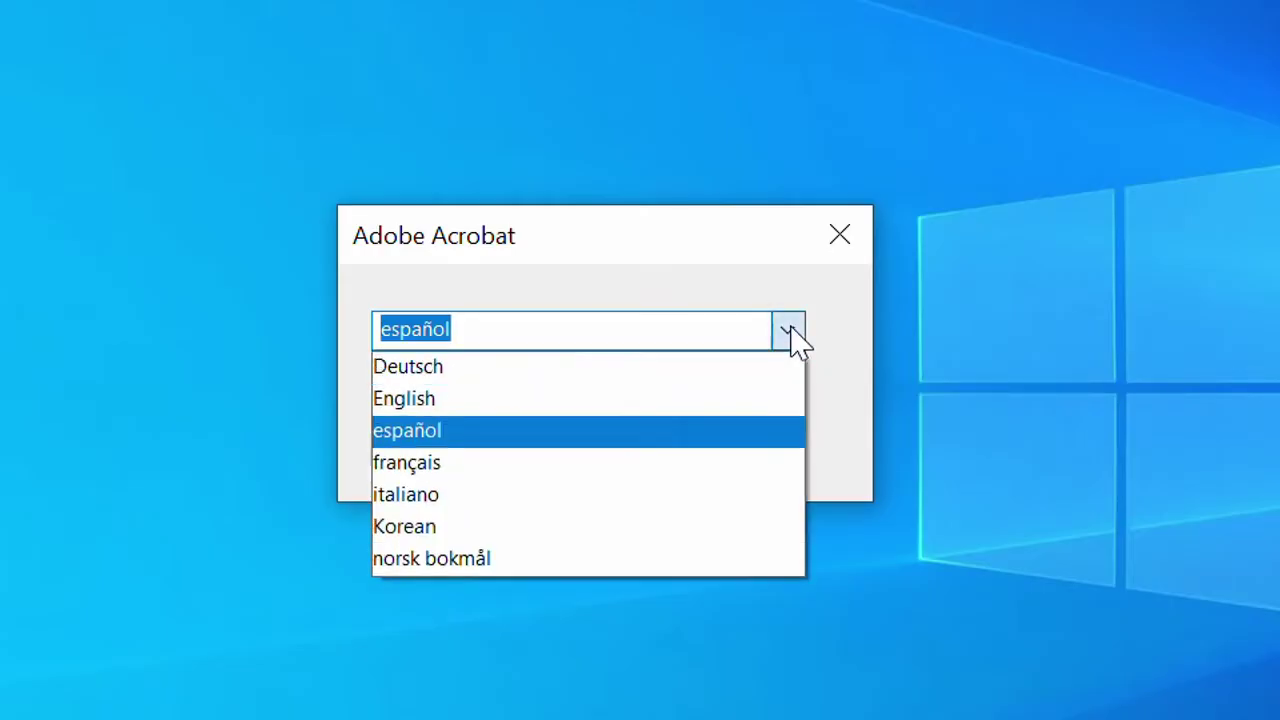
pyautogui.click(606, 411)
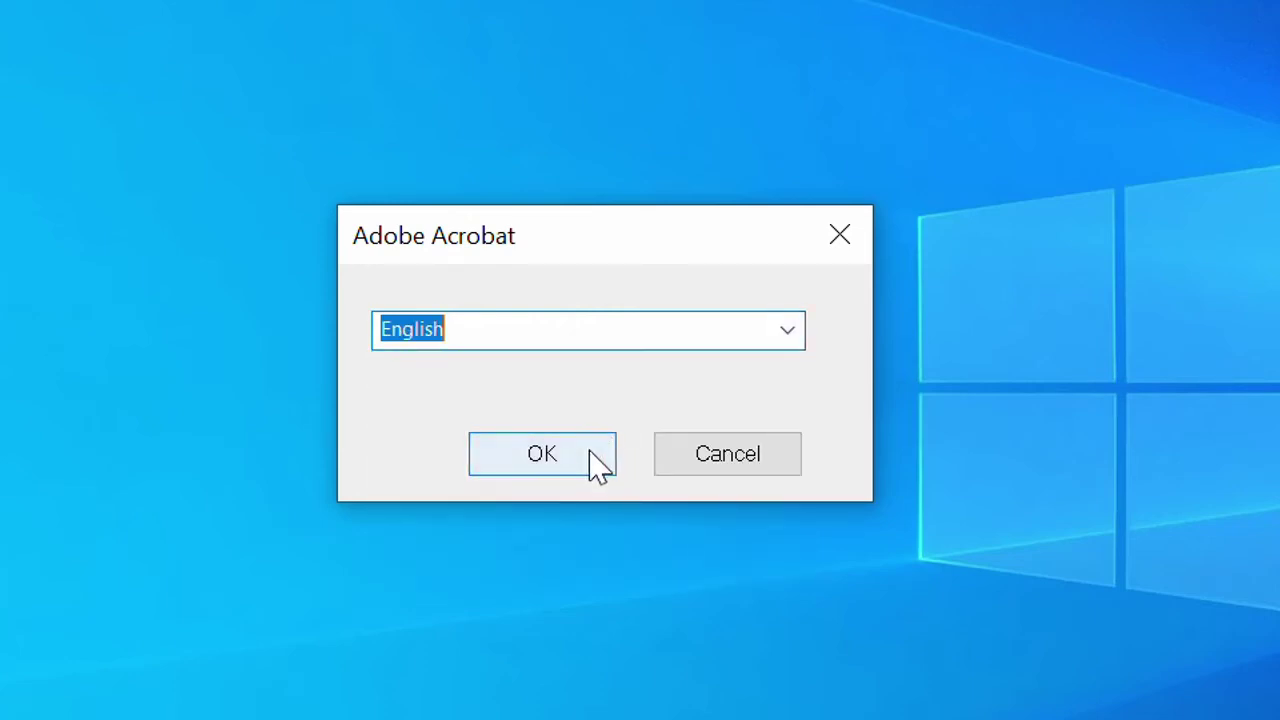
pyautogui.click(785, 334)
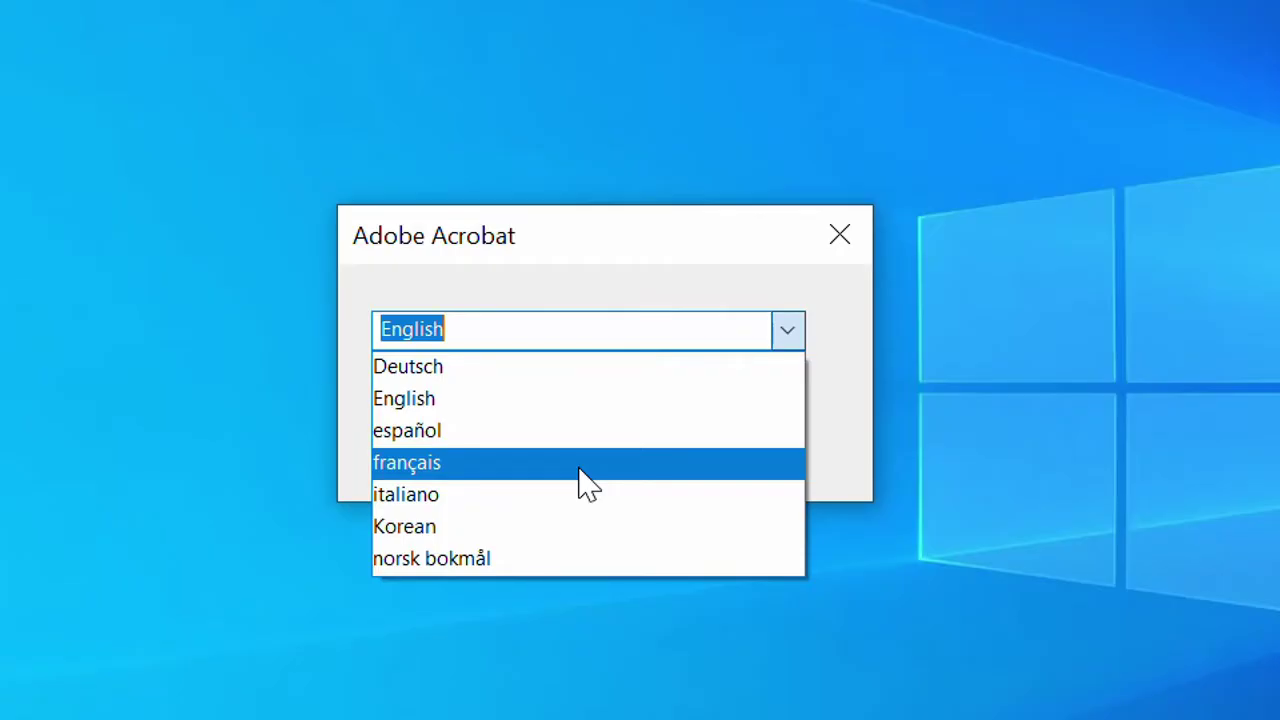
pyautogui.click(830, 424)
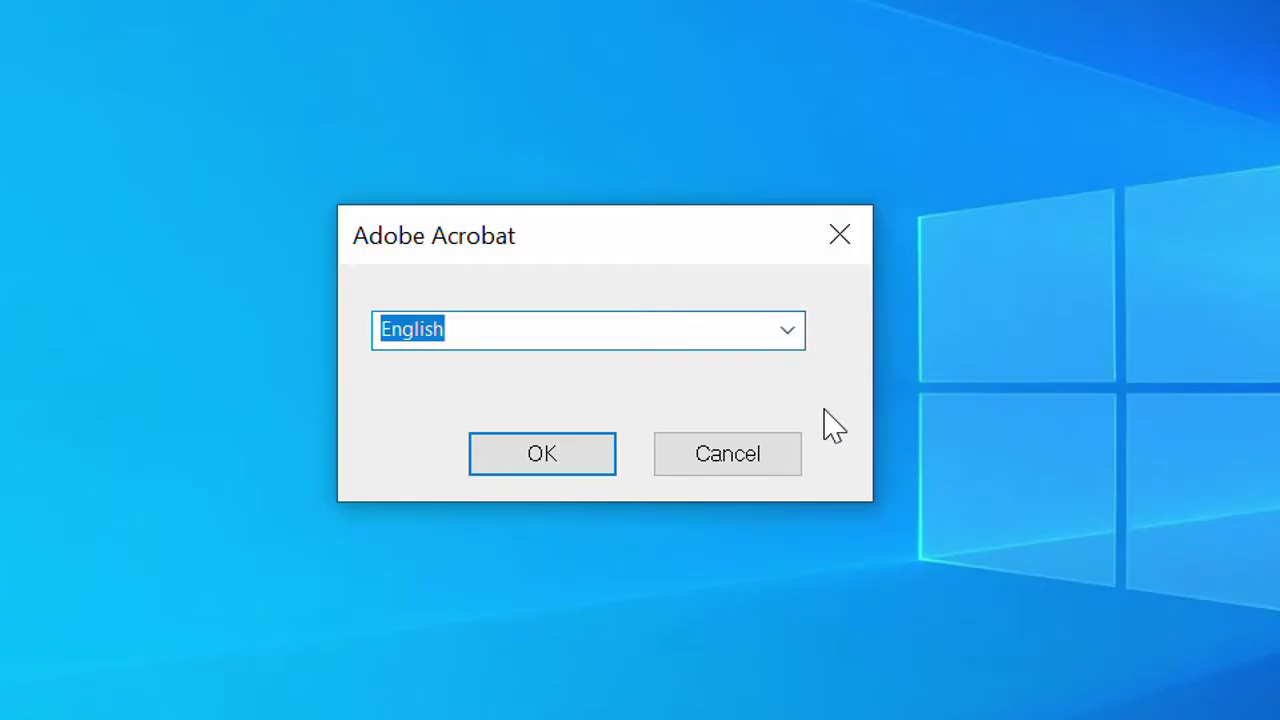
# - Choose English as the startup language and let Acrobat start
pyautogui.click(789, 338)
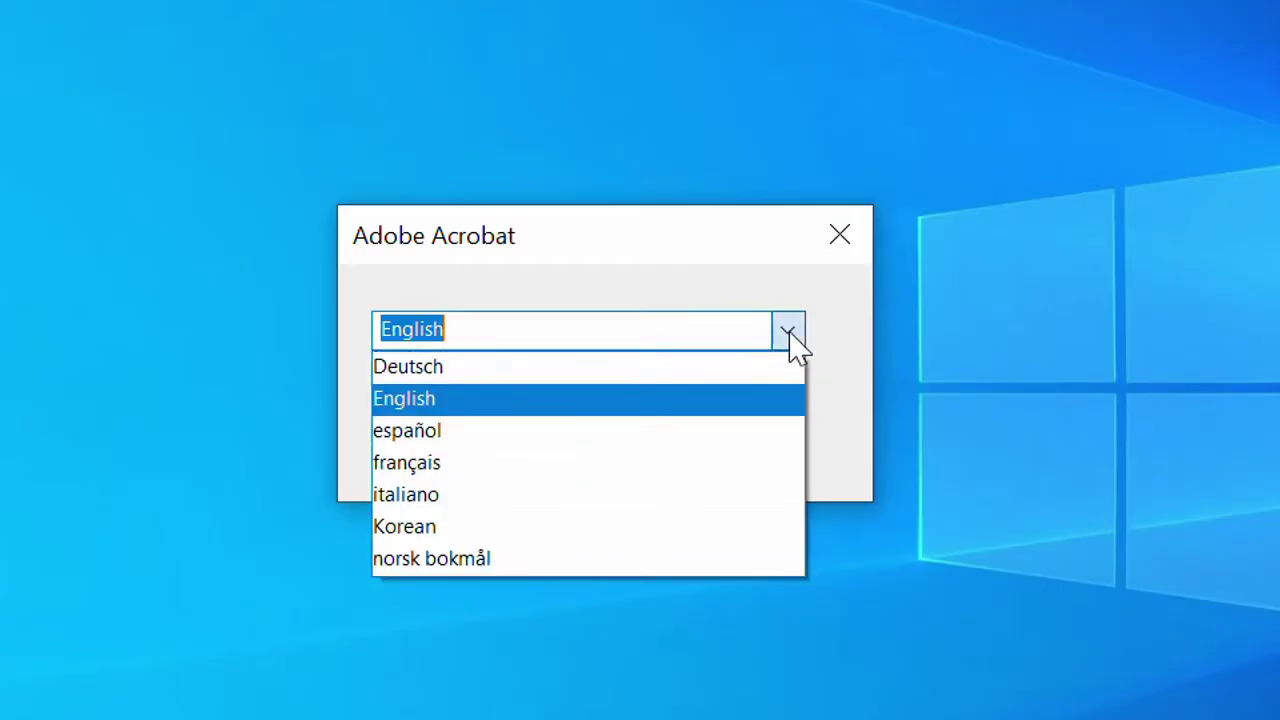
pyautogui.click(620, 405)
pyautogui.click(583, 466)
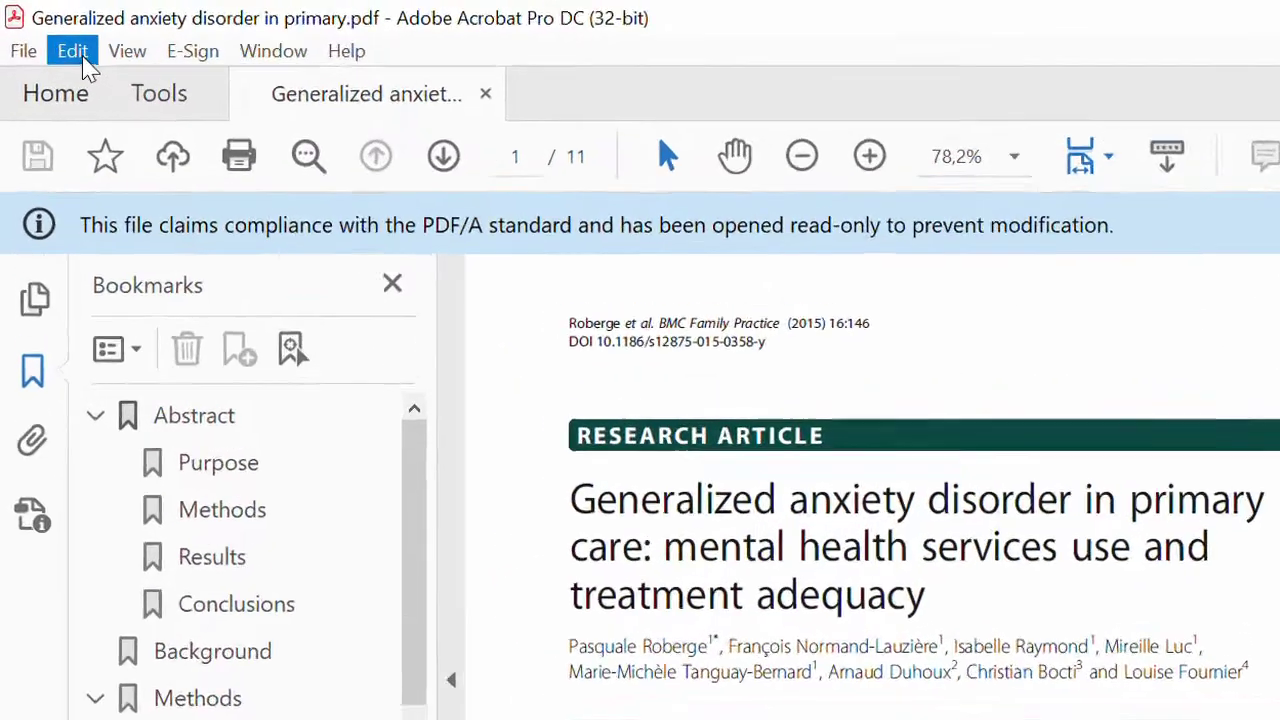
# - Set the application language in the preferences to "Choose at application startup" again, save it and close Acrobat
pyautogui.click(80, 56)
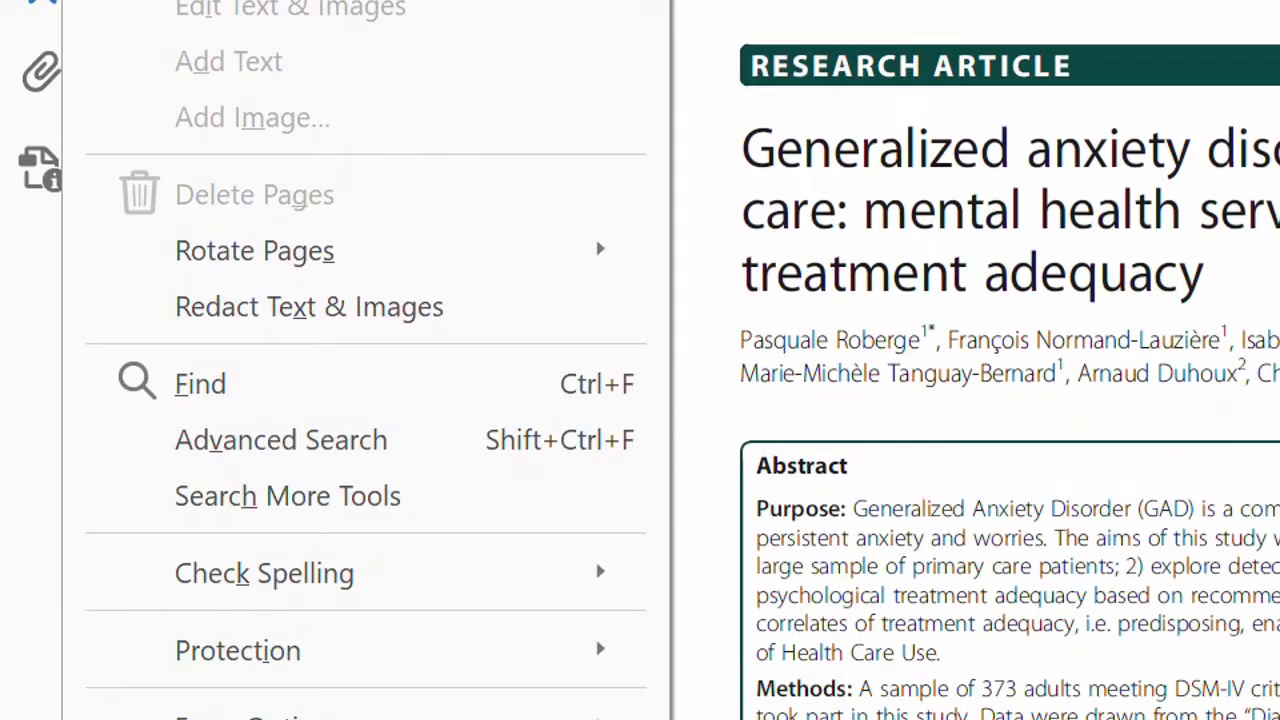
pyautogui.click(300, 606)
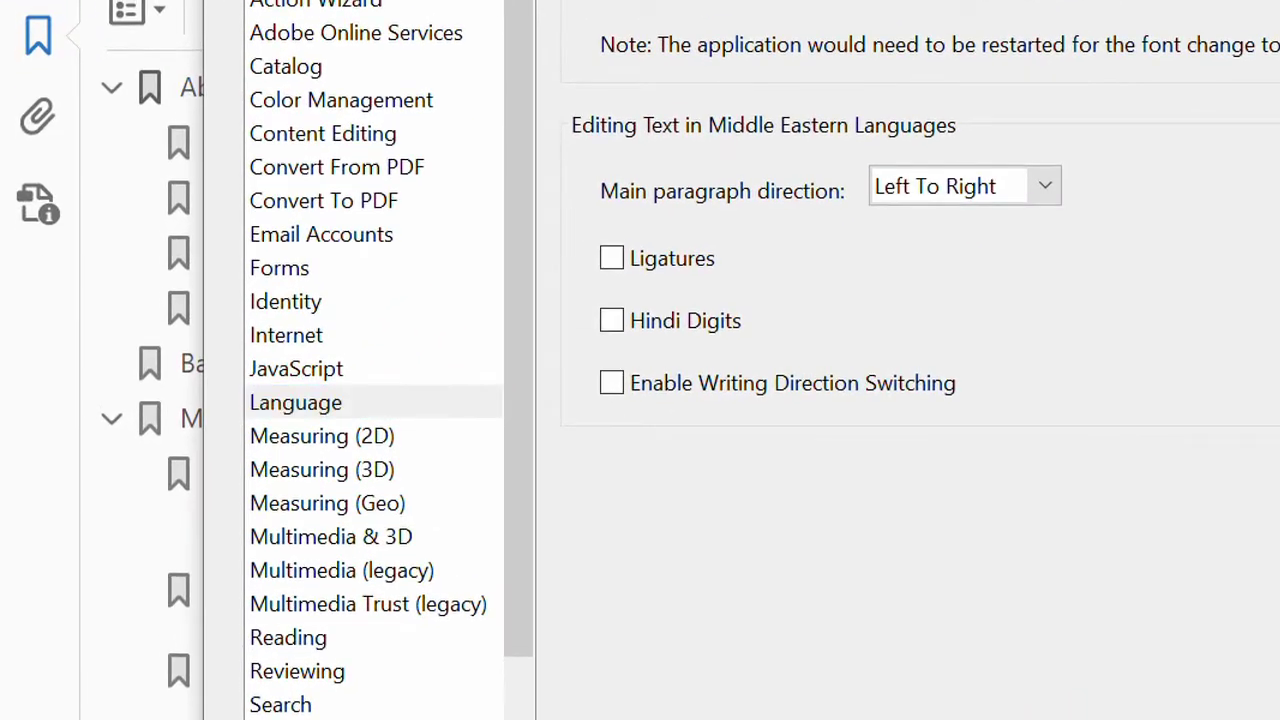
pyautogui.click(1150, 12)
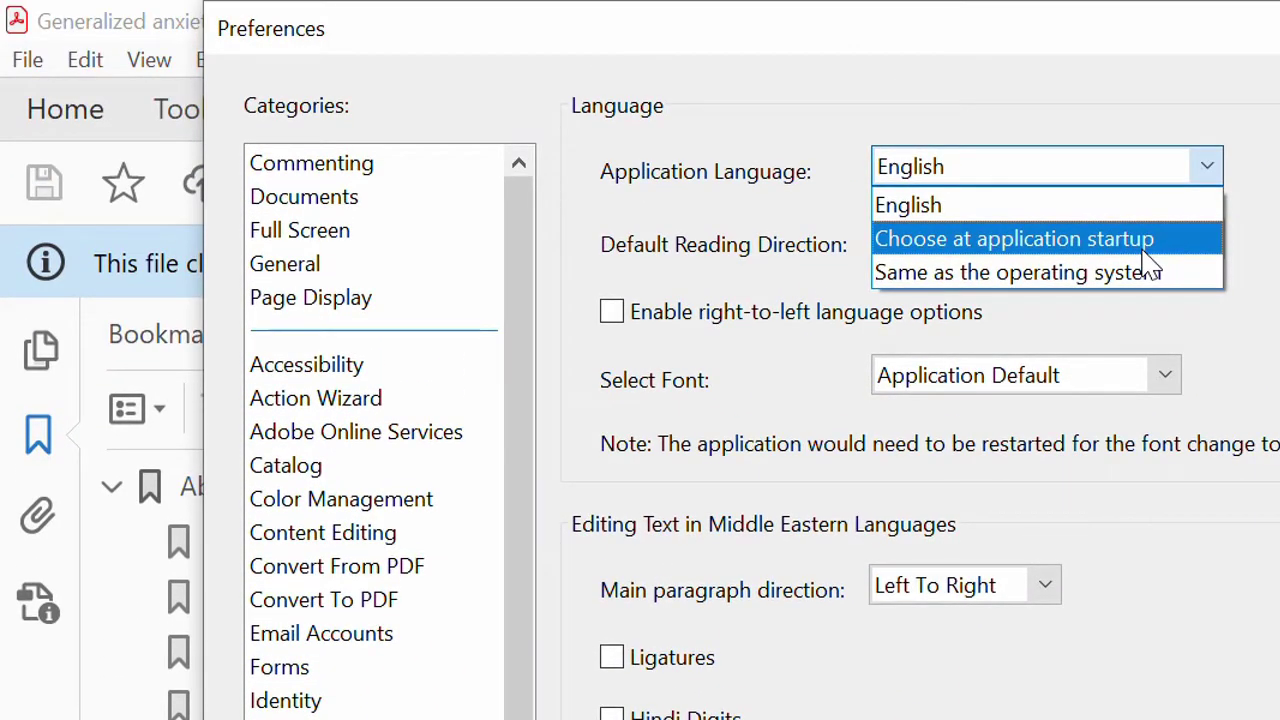
pyautogui.click(1148, 252)
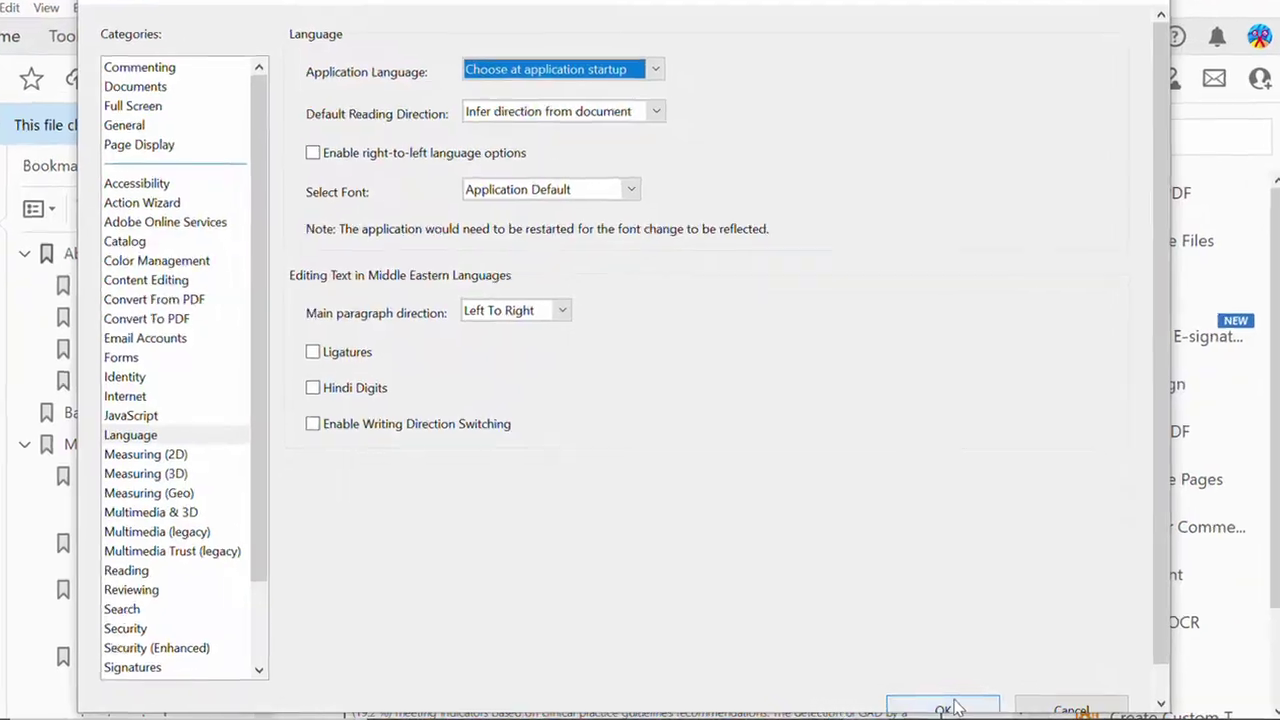
pyautogui.click(943, 706)
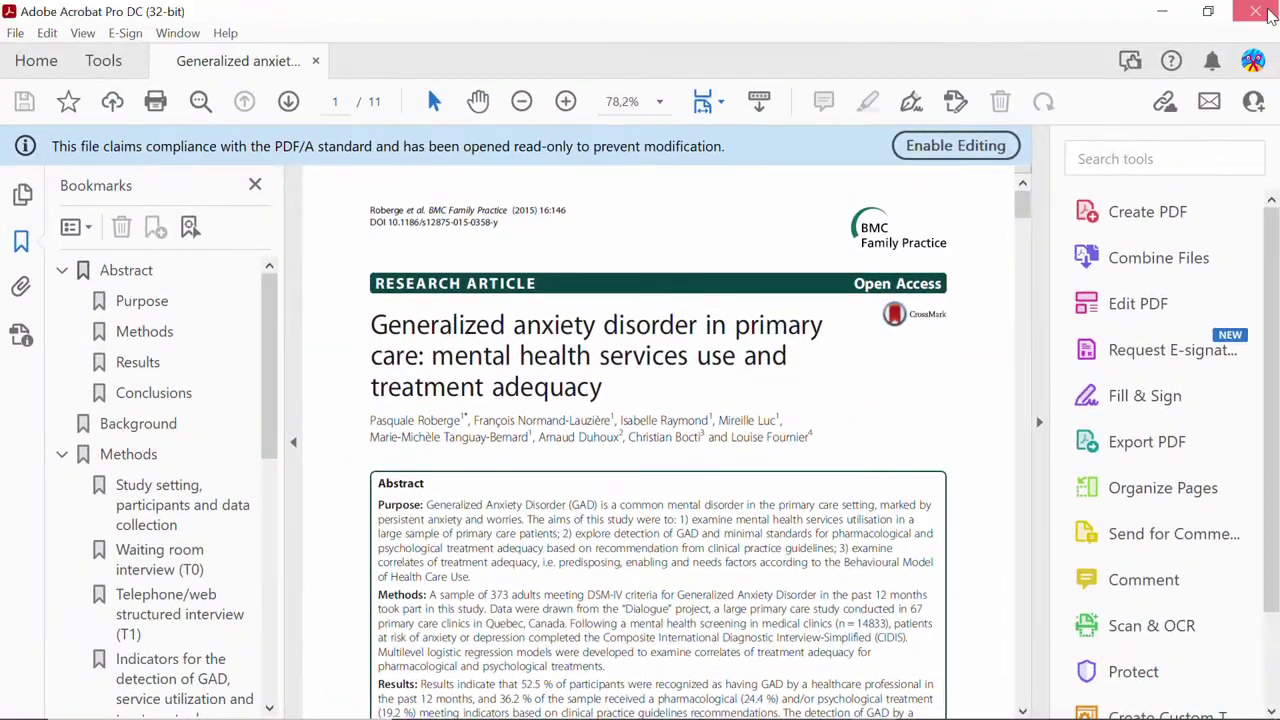
pyautogui.click(1270, 12)
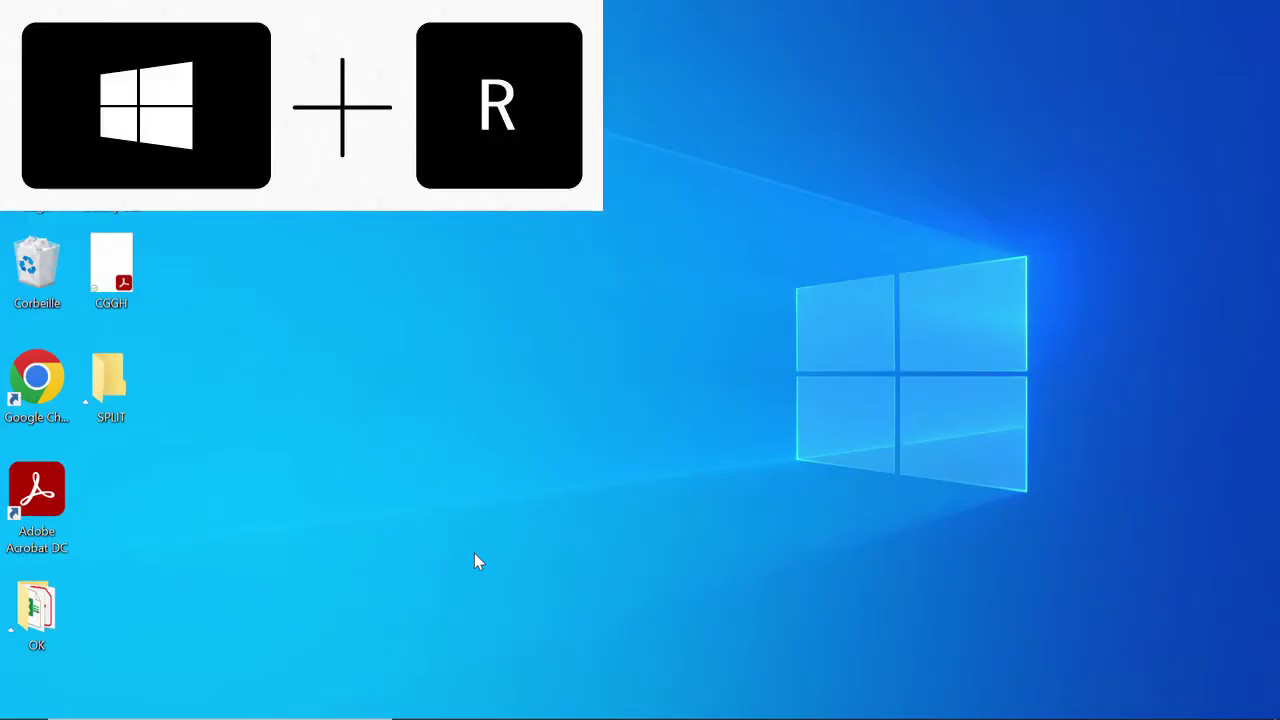
# - Open the Windows Control Panel by running the command "control"
pyautogui.press('super+r')
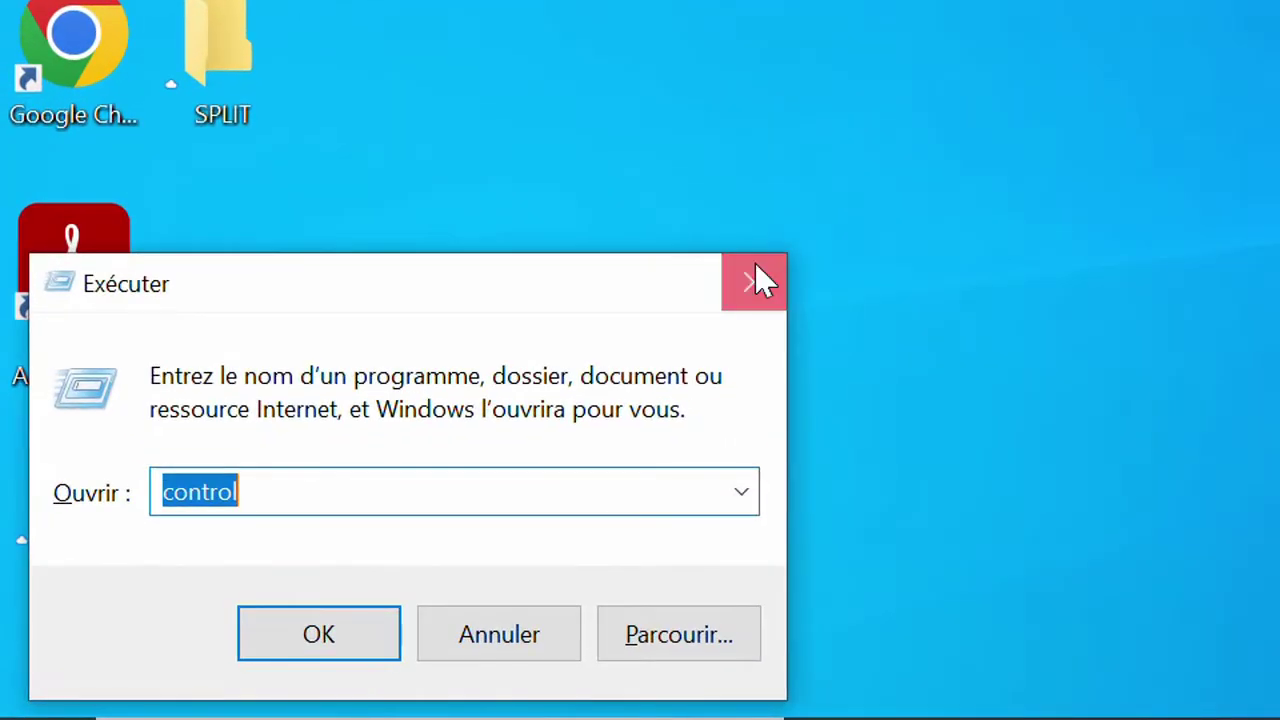
pyautogui.click(759, 280)
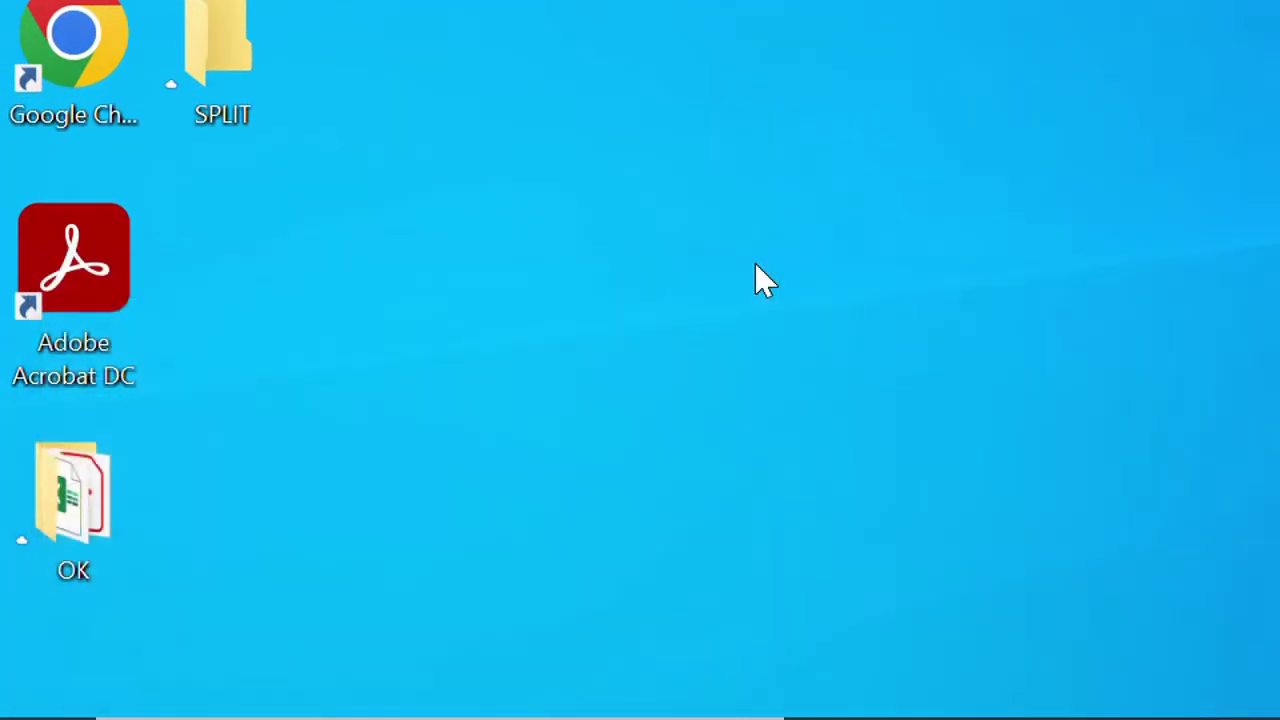
pyautogui.press('super+r')
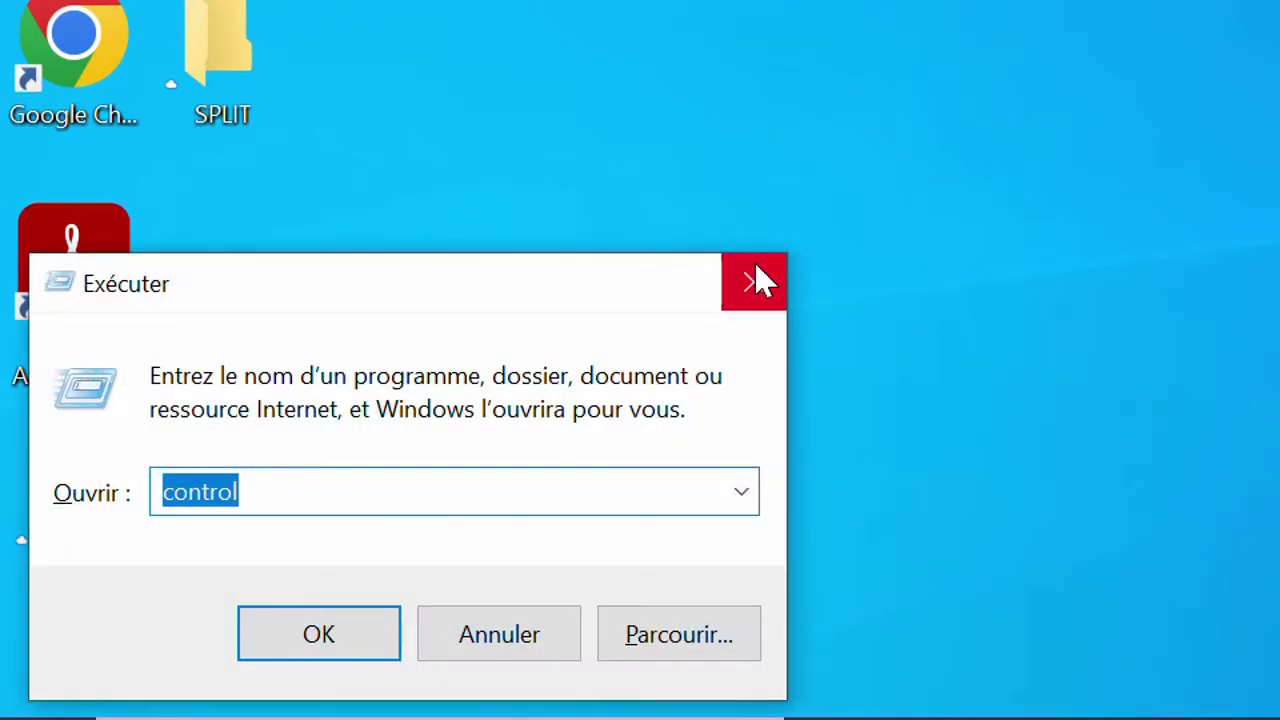
pyautogui.click(323, 480)
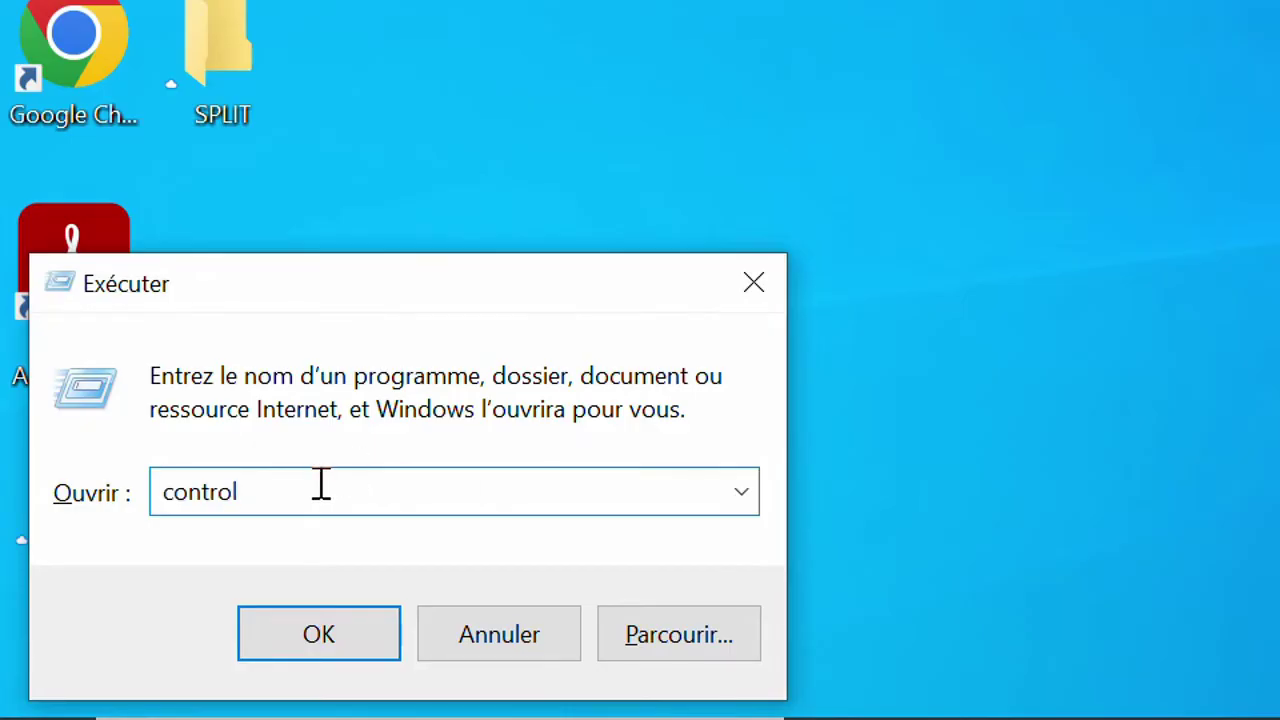
pyautogui.press('BackSpace')
pyautogui.press('BackSpace')
pyautogui.press('BackSpace')
pyautogui.press('BackSpace')
pyautogui.press('BackSpace')
pyautogui.press('BackSpace')
pyautogui.press('BackSpace')
pyautogui.write('contr')
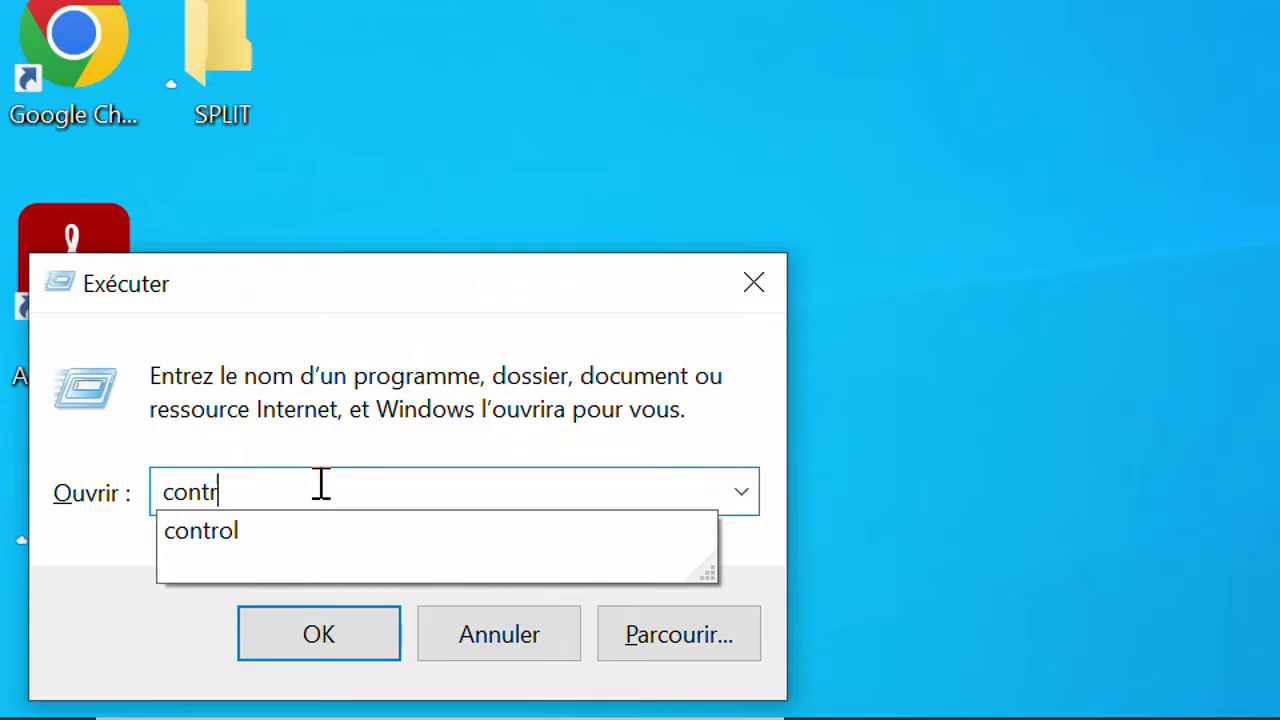
pyautogui.write('ol')
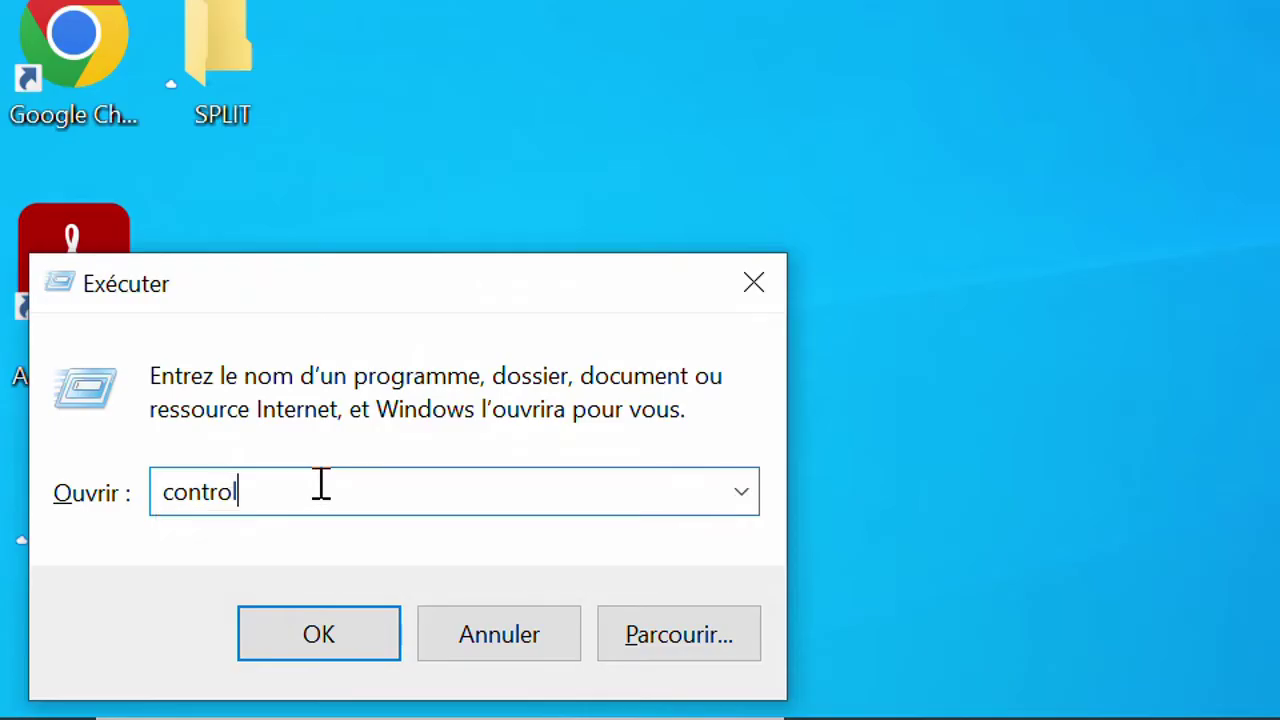
pyautogui.click(340, 650)
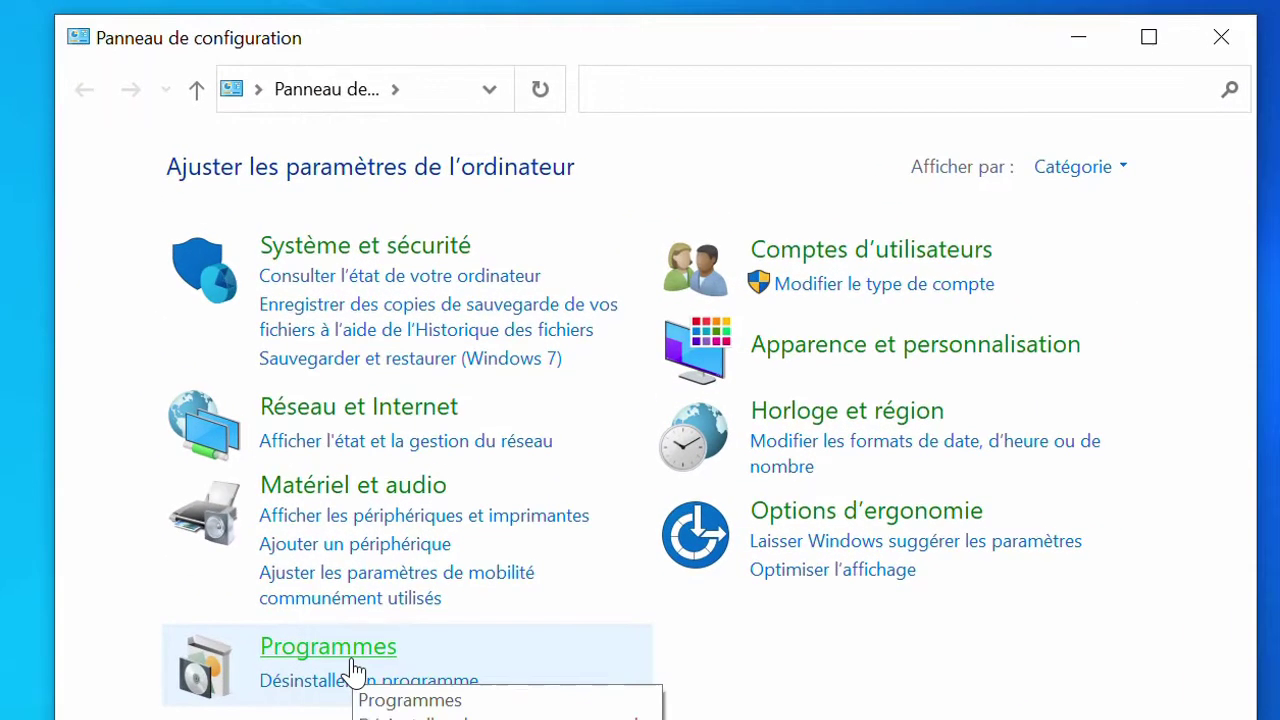
# - Go to Programmes in the Control Panel and open the Programmes et fonctionnalités list of installed programs
pyautogui.click(351, 662)
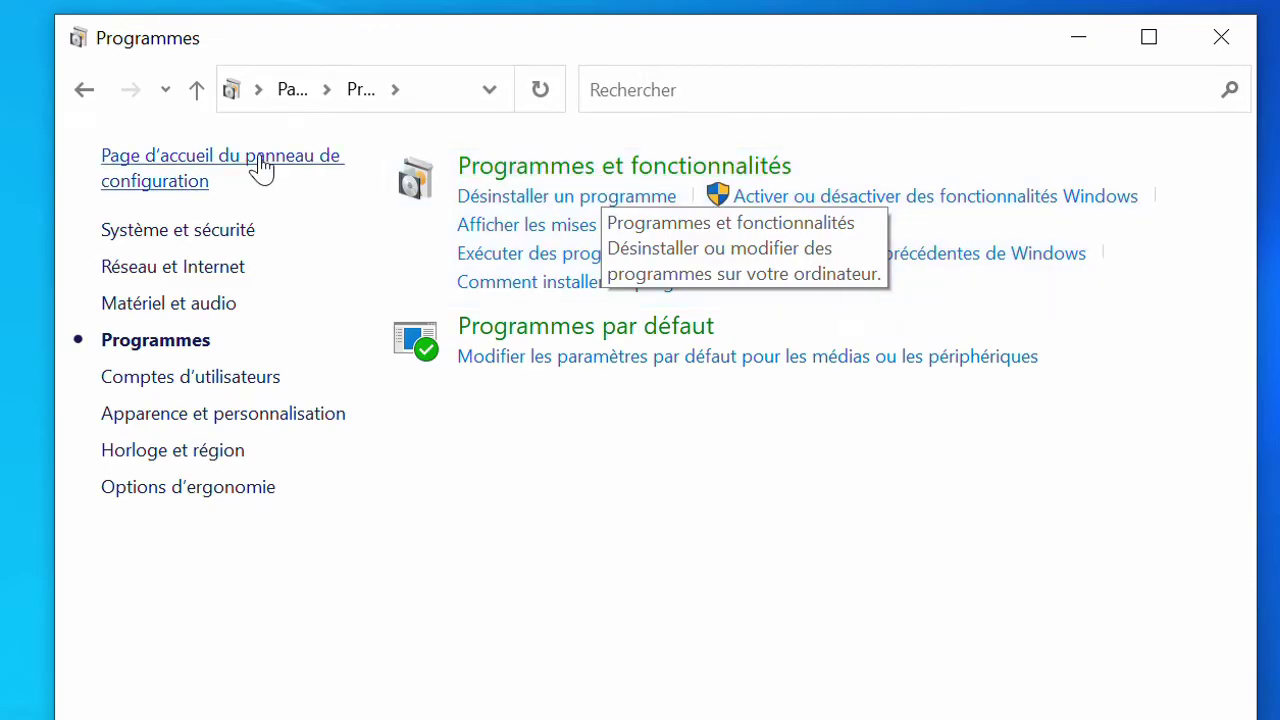
pyautogui.click(195, 92)
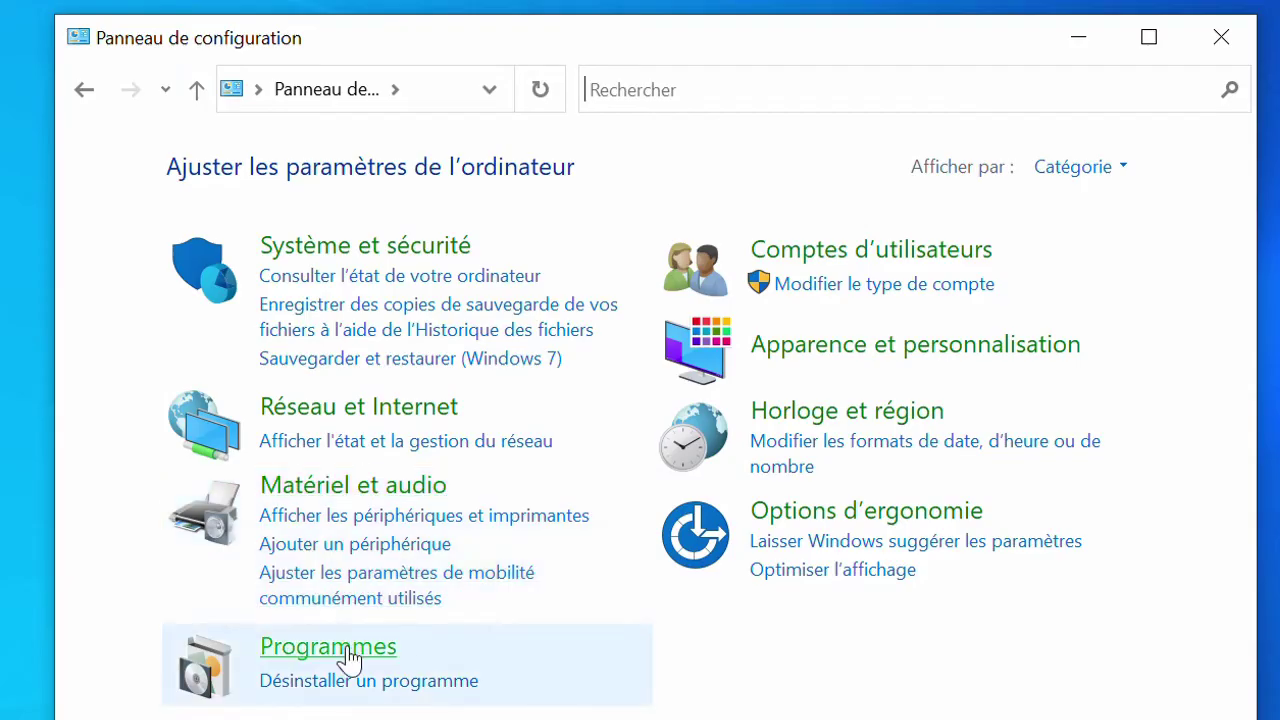
pyautogui.click(345, 656)
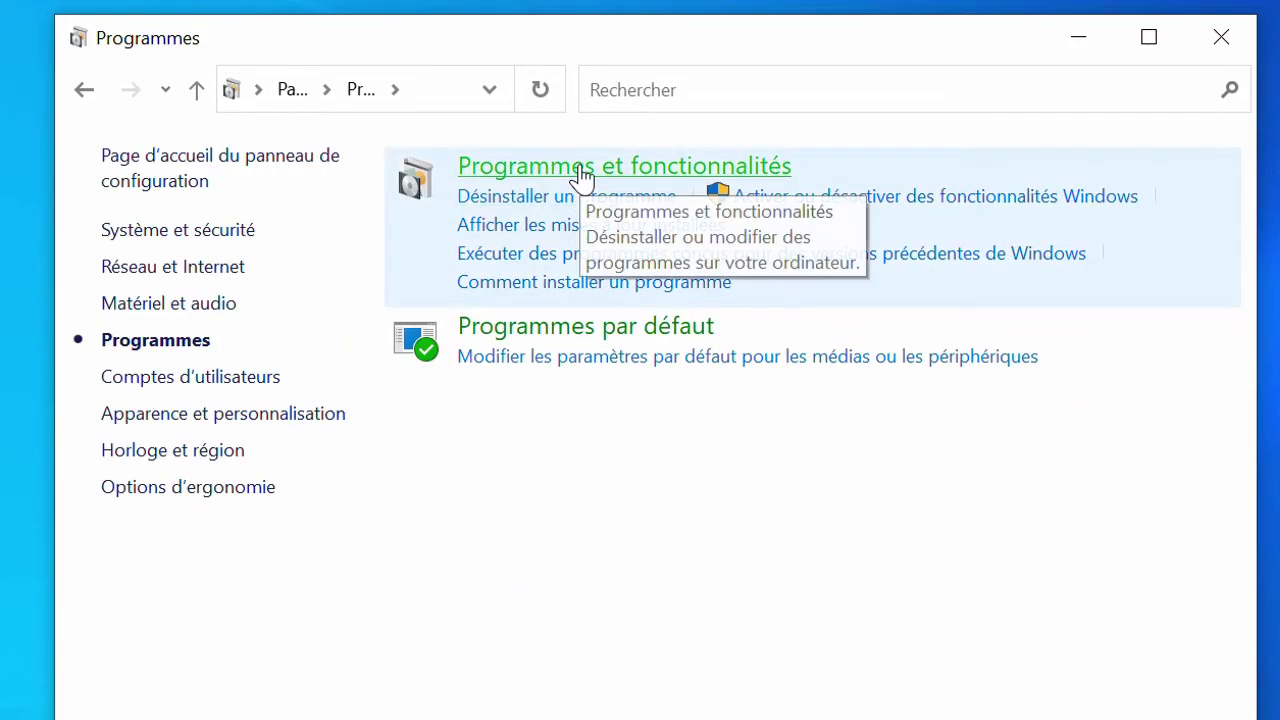
pyautogui.click(649, 175)
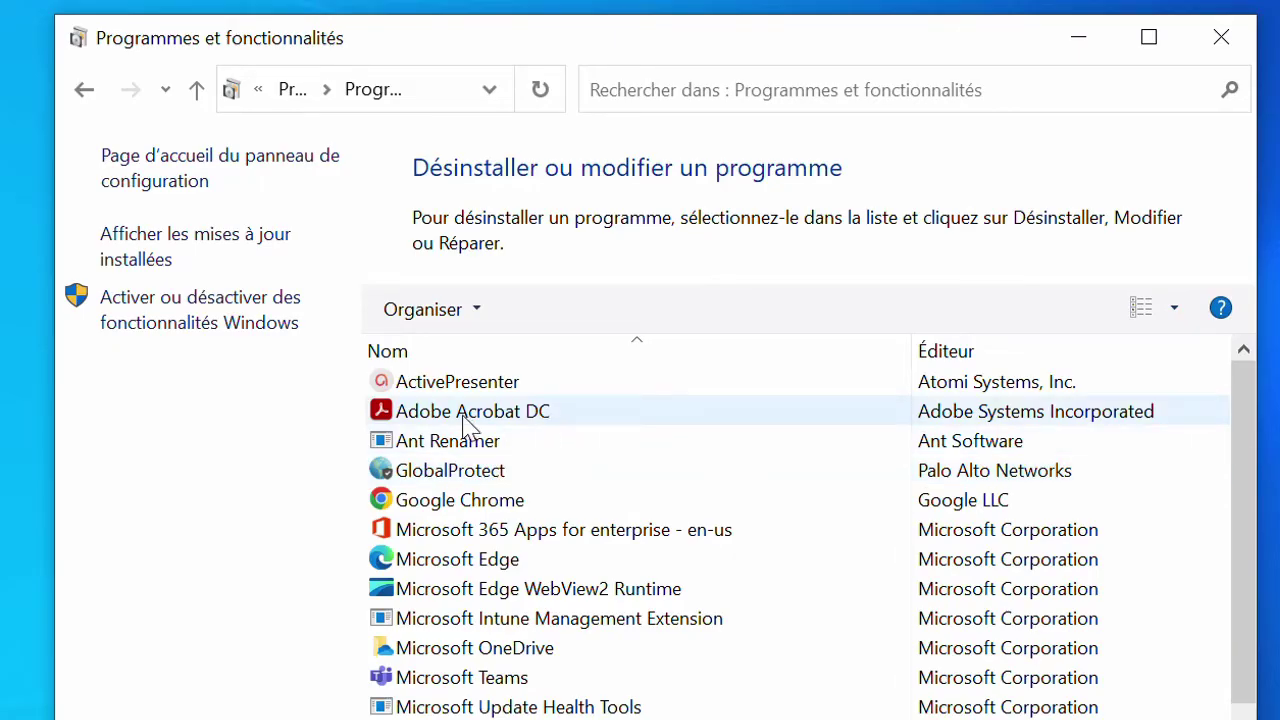
# - Start changing the Adobe Acrobat DC installation and proceed with the Modifier option to the custom setup
pyautogui.click(542, 426)
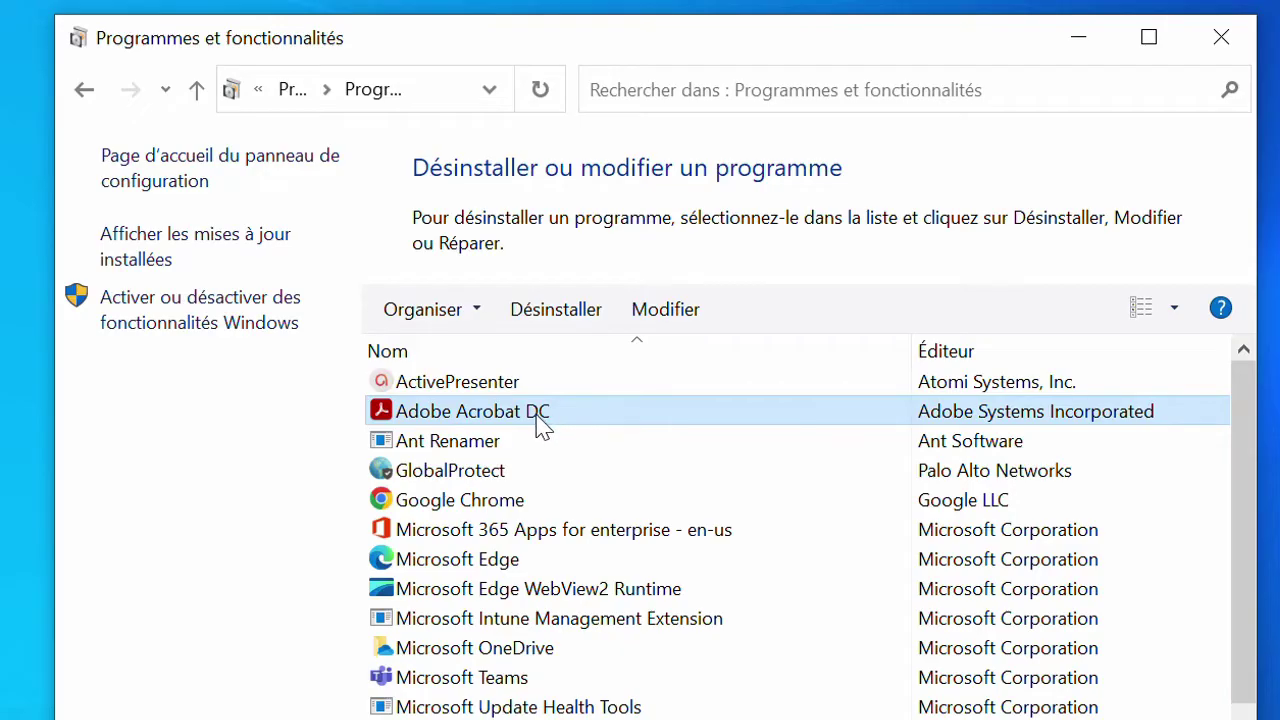
pyautogui.click(680, 318)
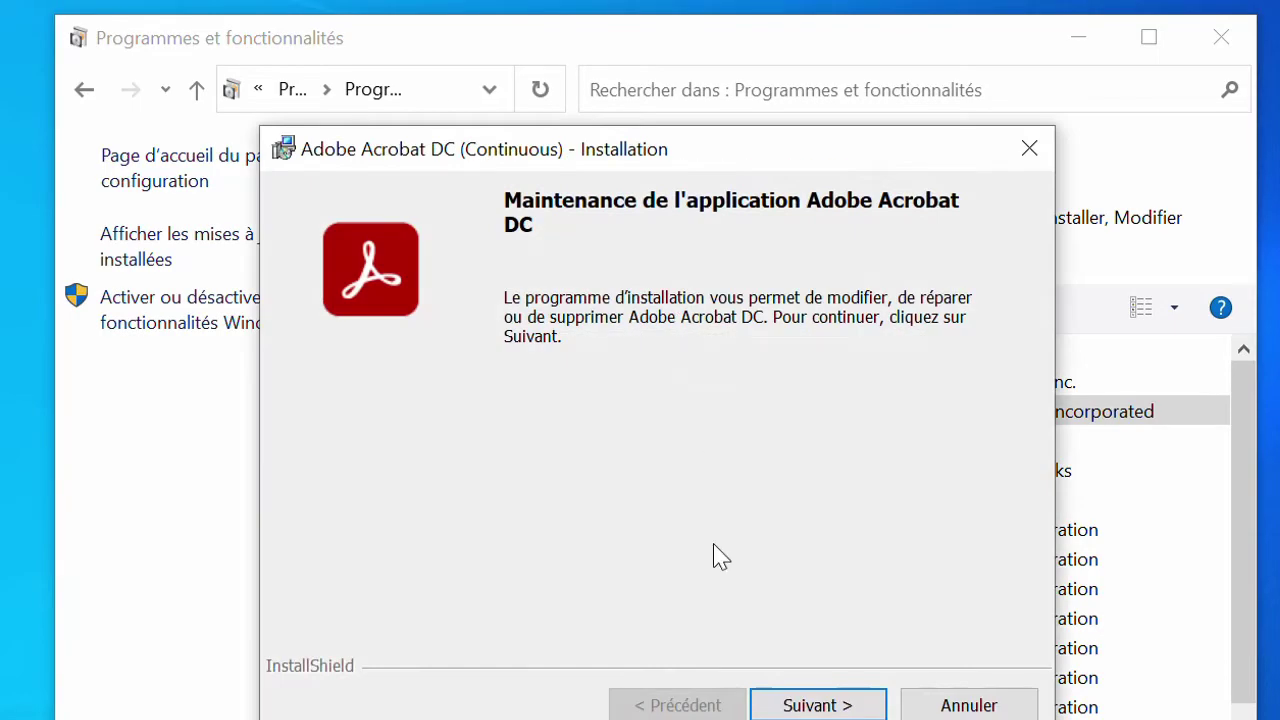
pyautogui.click(828, 708)
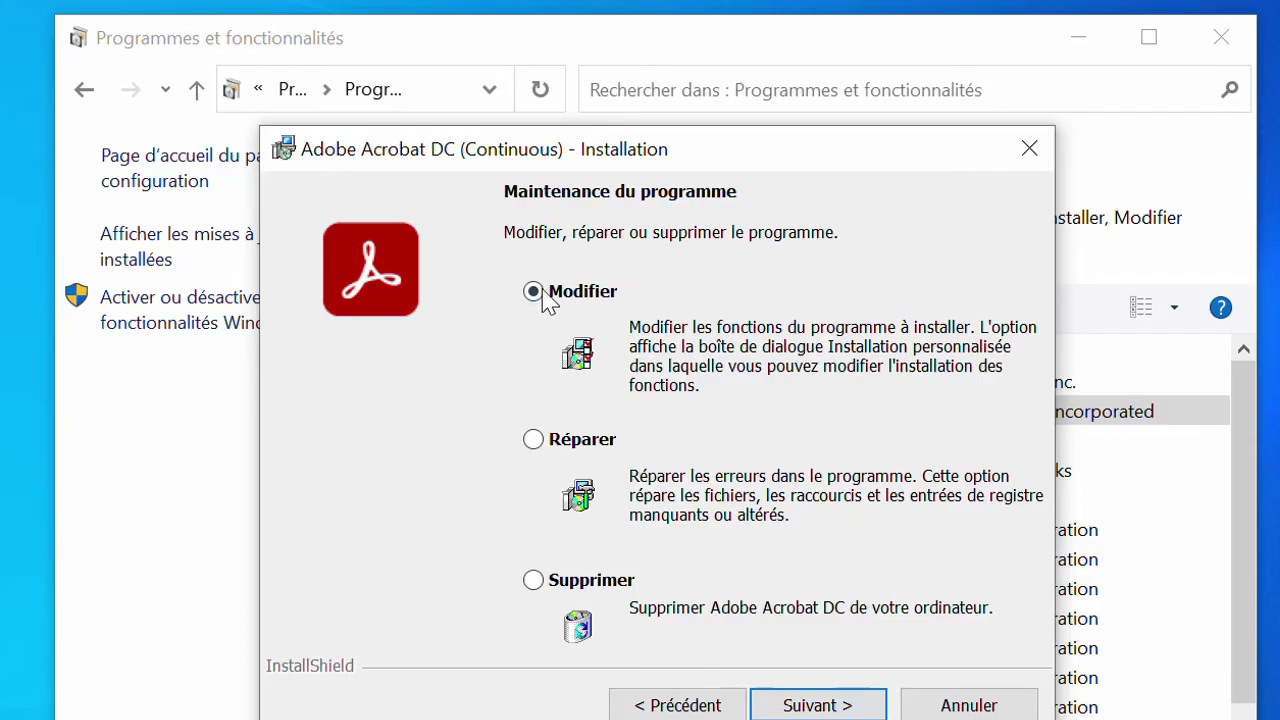
pyautogui.click(535, 290)
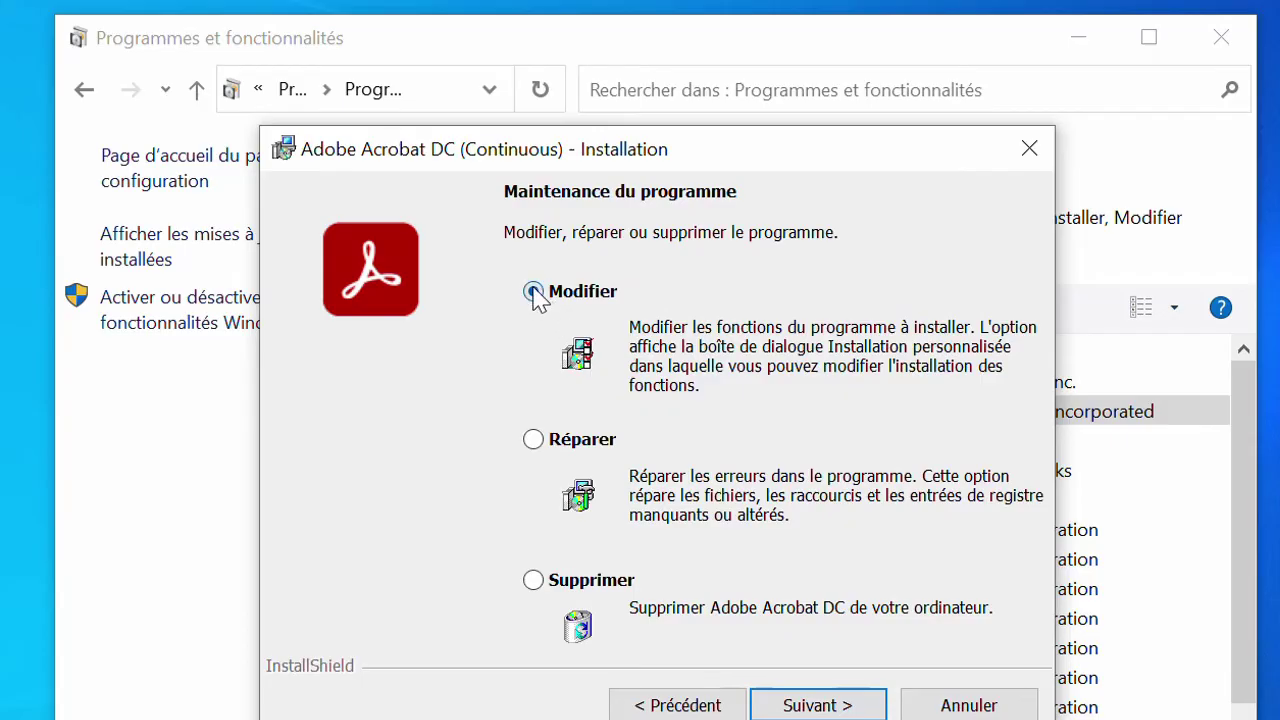
pyautogui.click(820, 706)
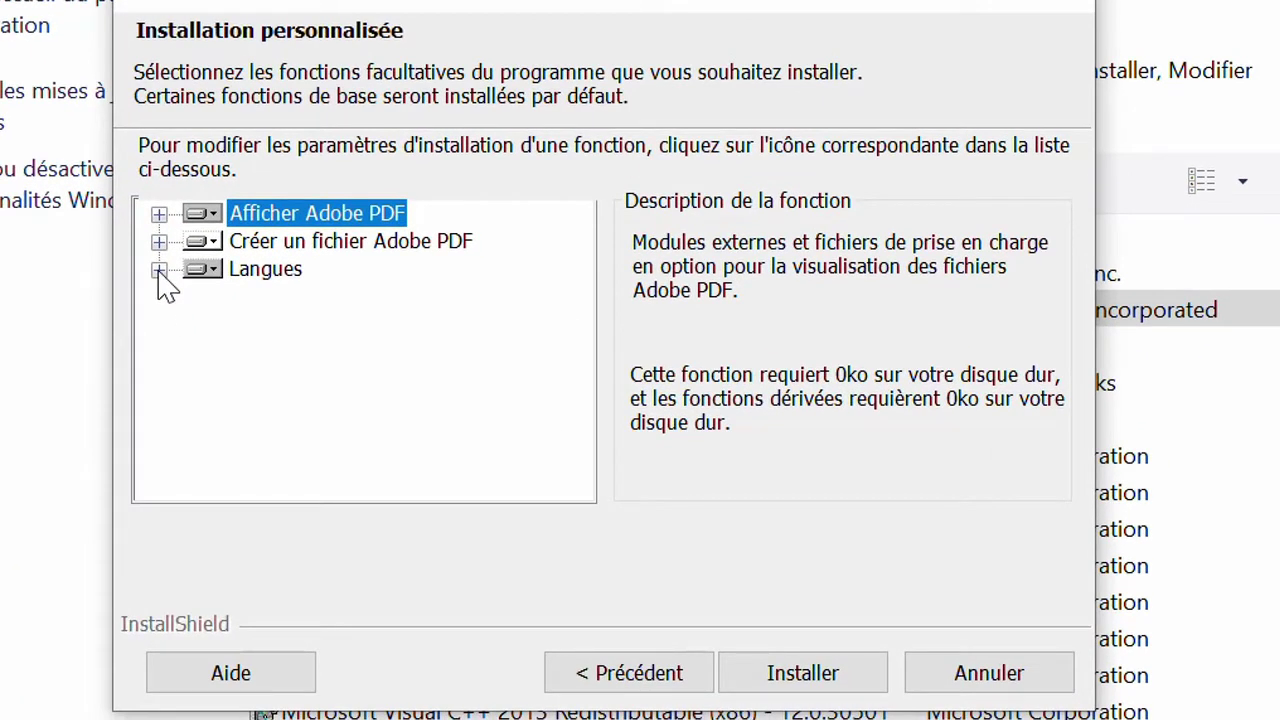
# - Expand the Langues features and mark Russe for installation on the local hard disk
pyautogui.click(158, 270)
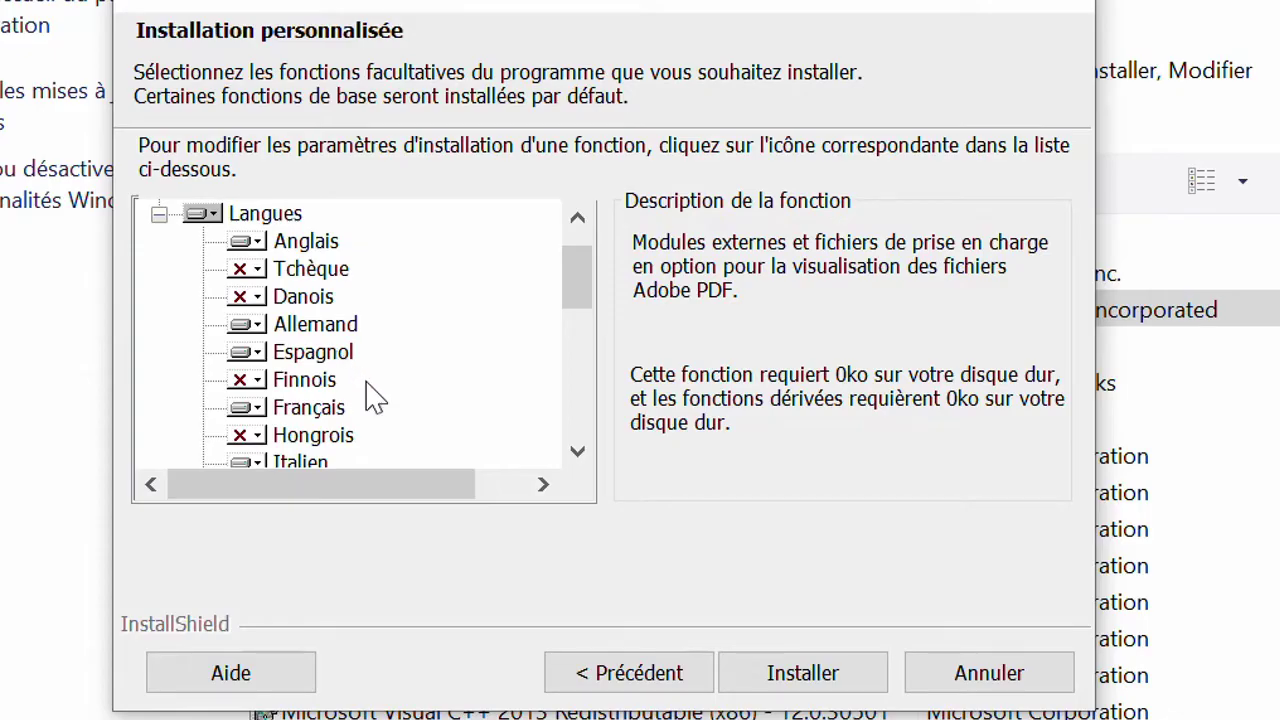
pyautogui.scroll(-2, 372, 397)
pyautogui.scroll(-1, 370, 395)
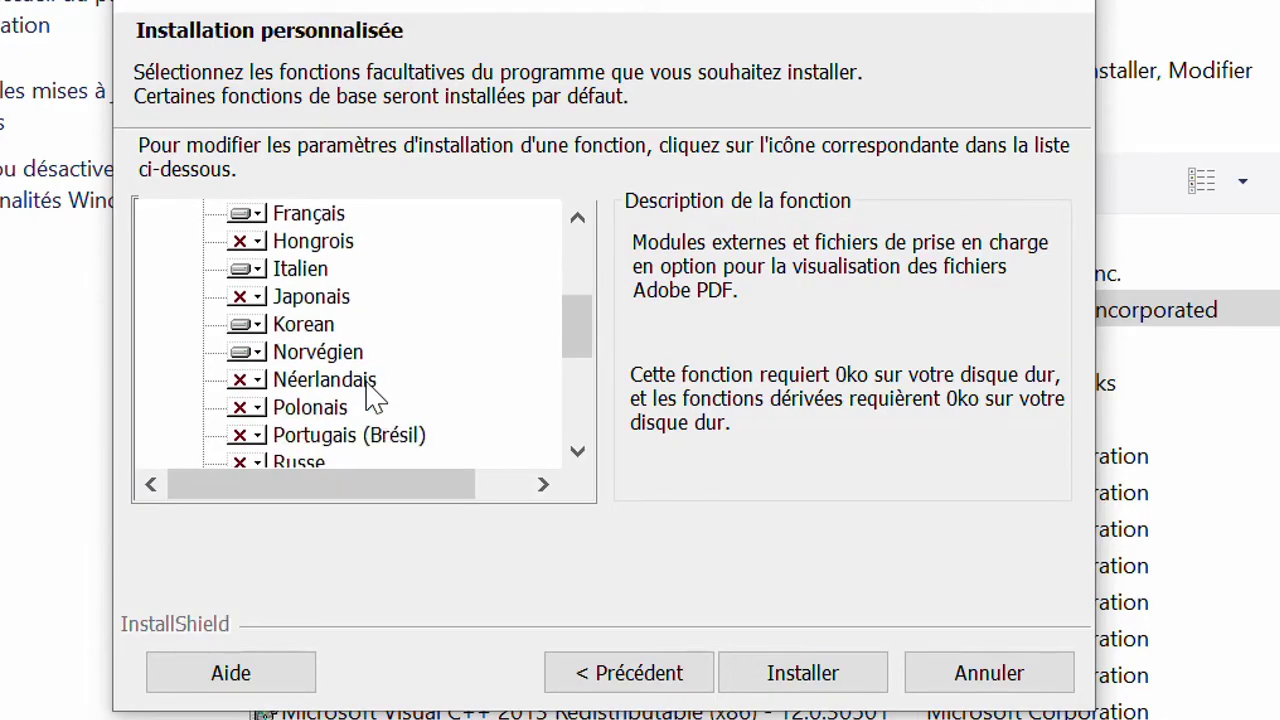
pyautogui.scroll(-2, 370, 395)
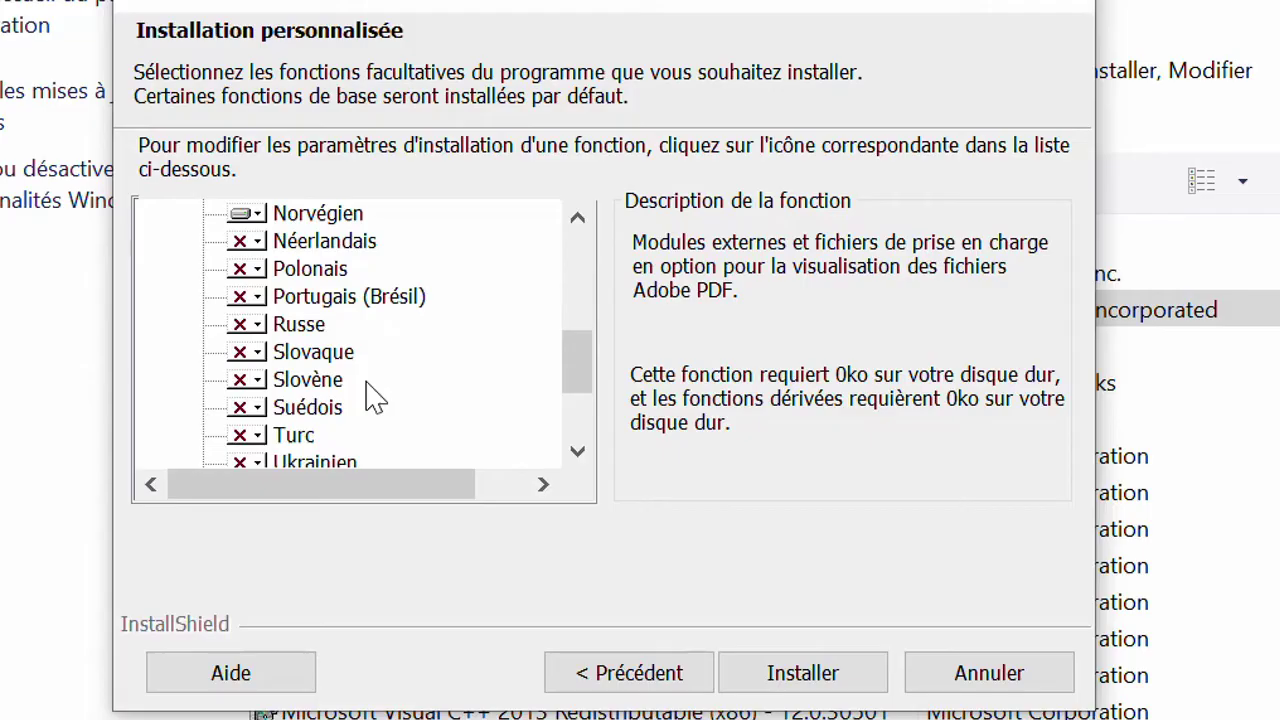
pyautogui.scroll(1, 372, 397)
pyautogui.scroll(1, 370, 395)
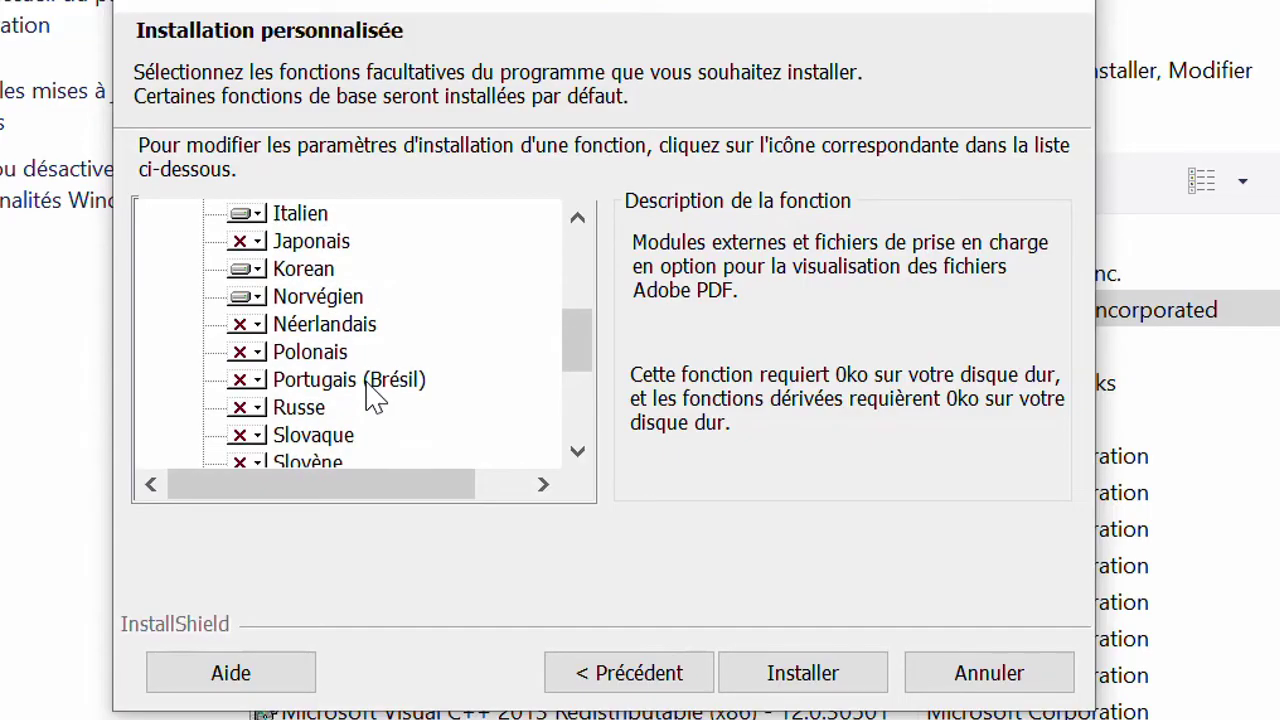
pyautogui.click(258, 408)
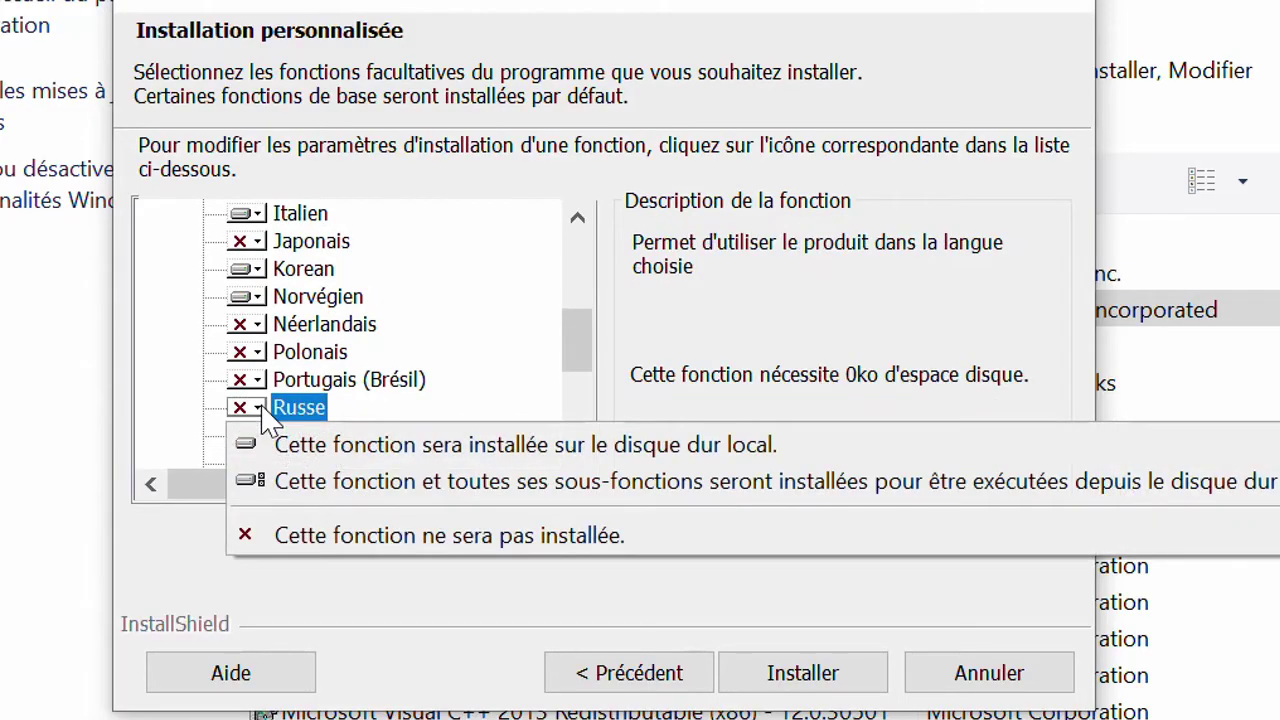
pyautogui.click(256, 410)
pyautogui.click(256, 410)
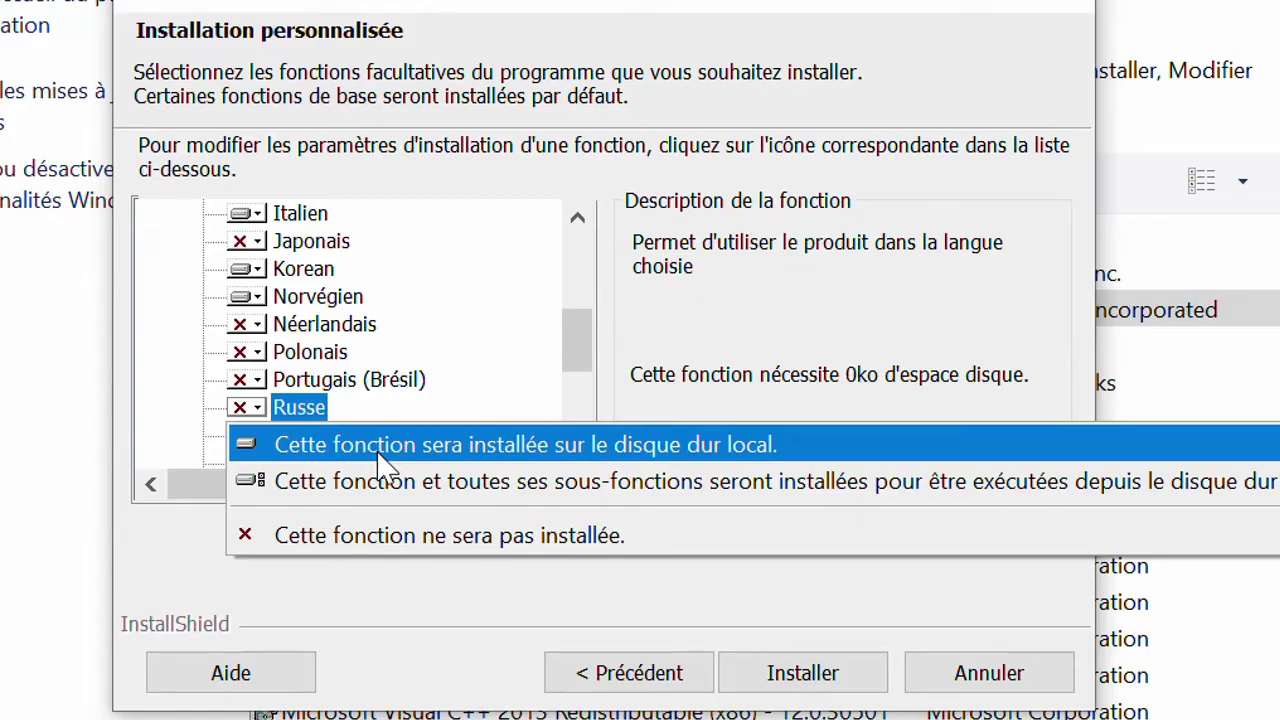
pyautogui.click(531, 450)
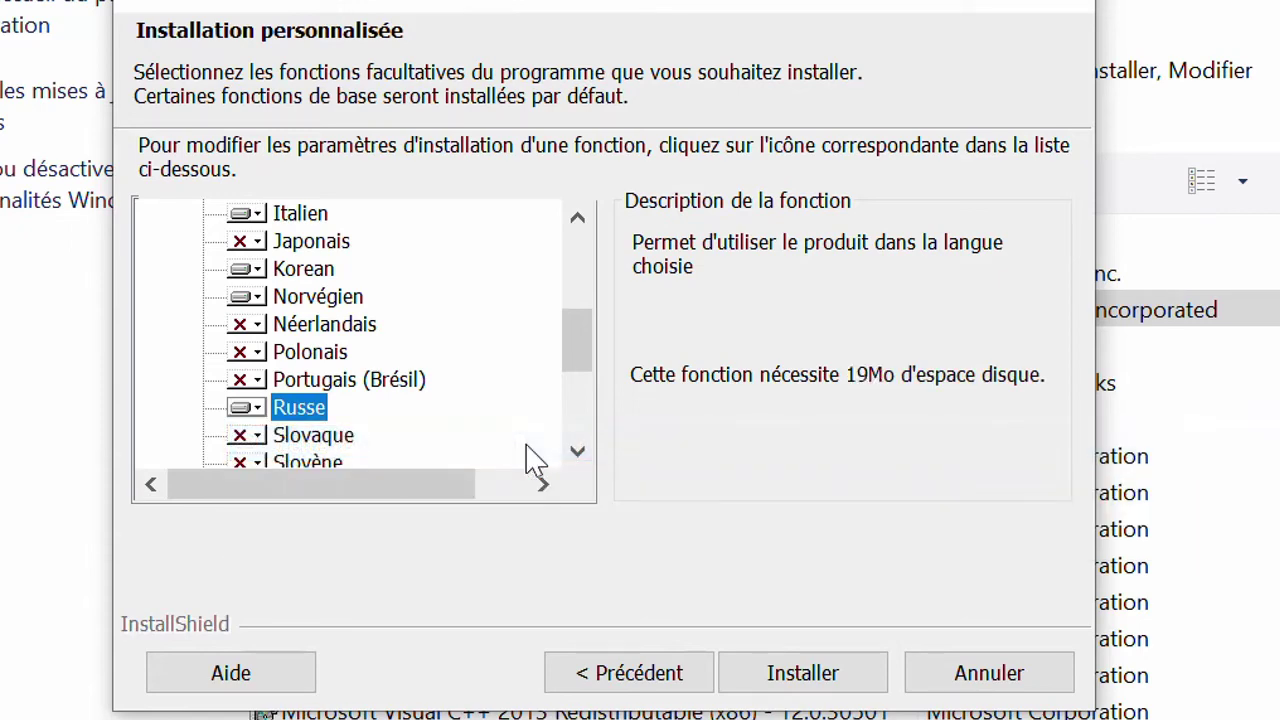
pyautogui.click(258, 409)
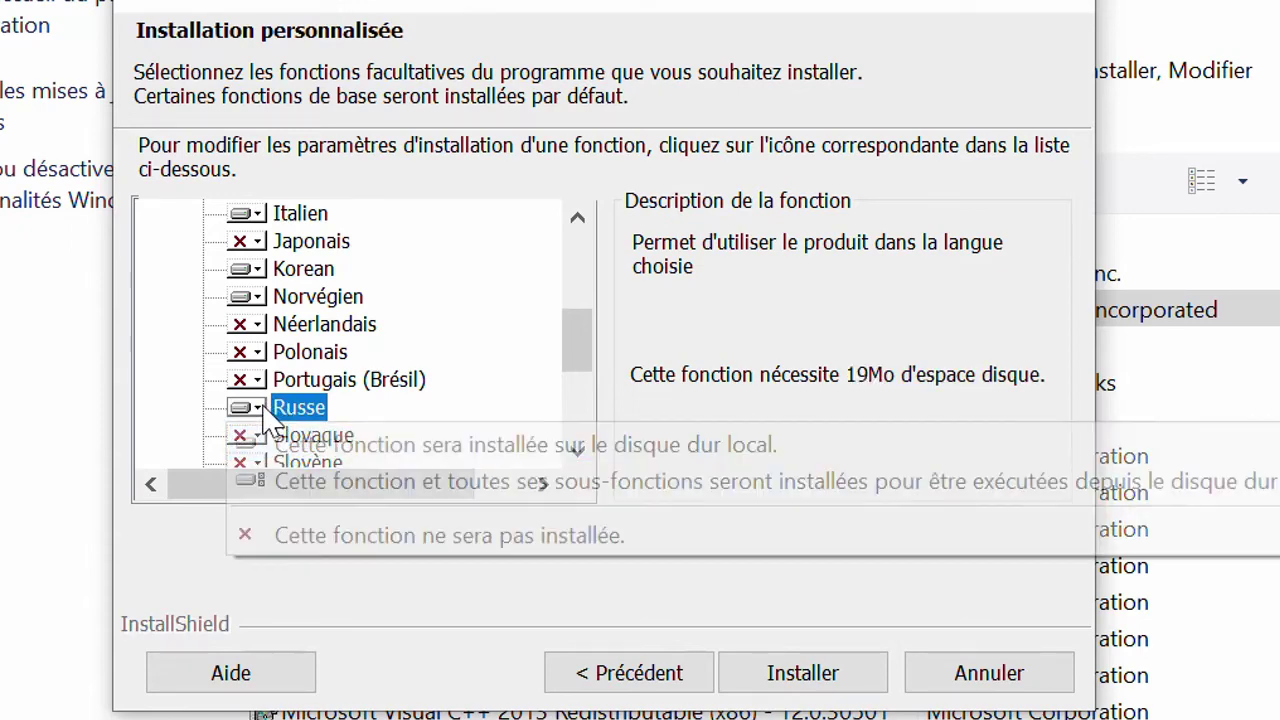
pyautogui.click(390, 447)
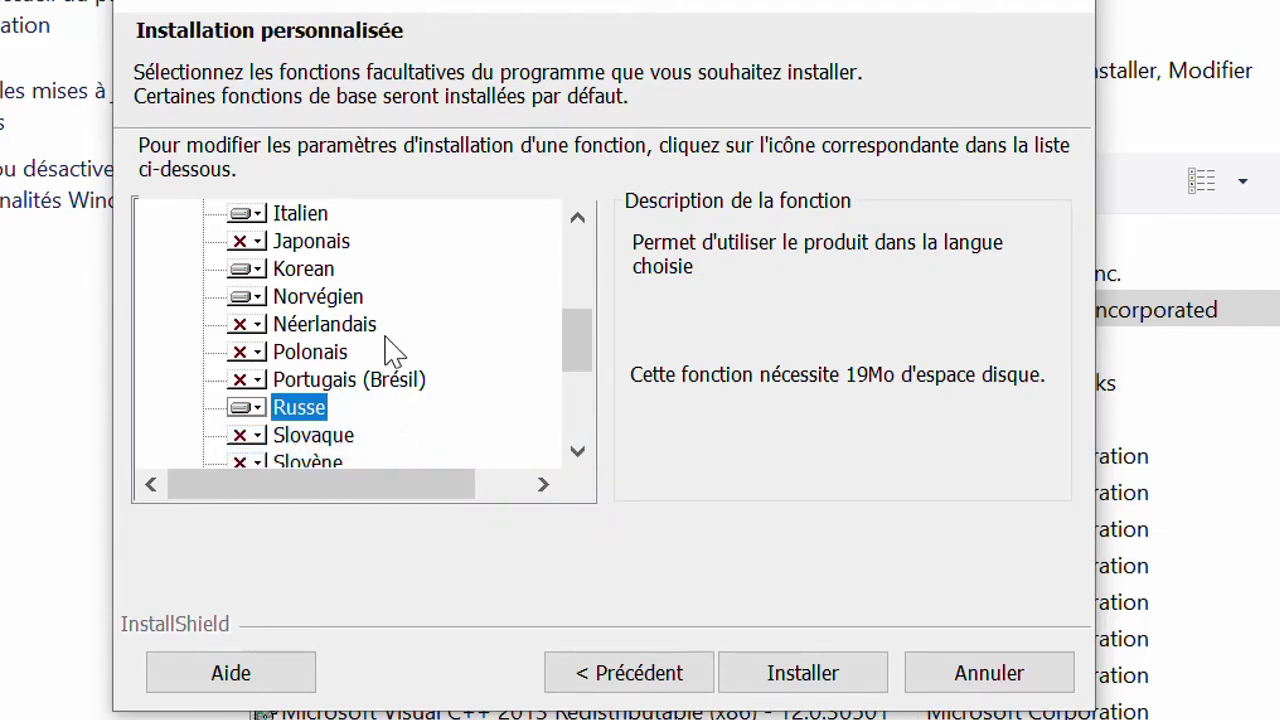
# - Mark the Ukrainien language feature for installation on the local hard disk
pyautogui.scroll(-1, 392, 350)
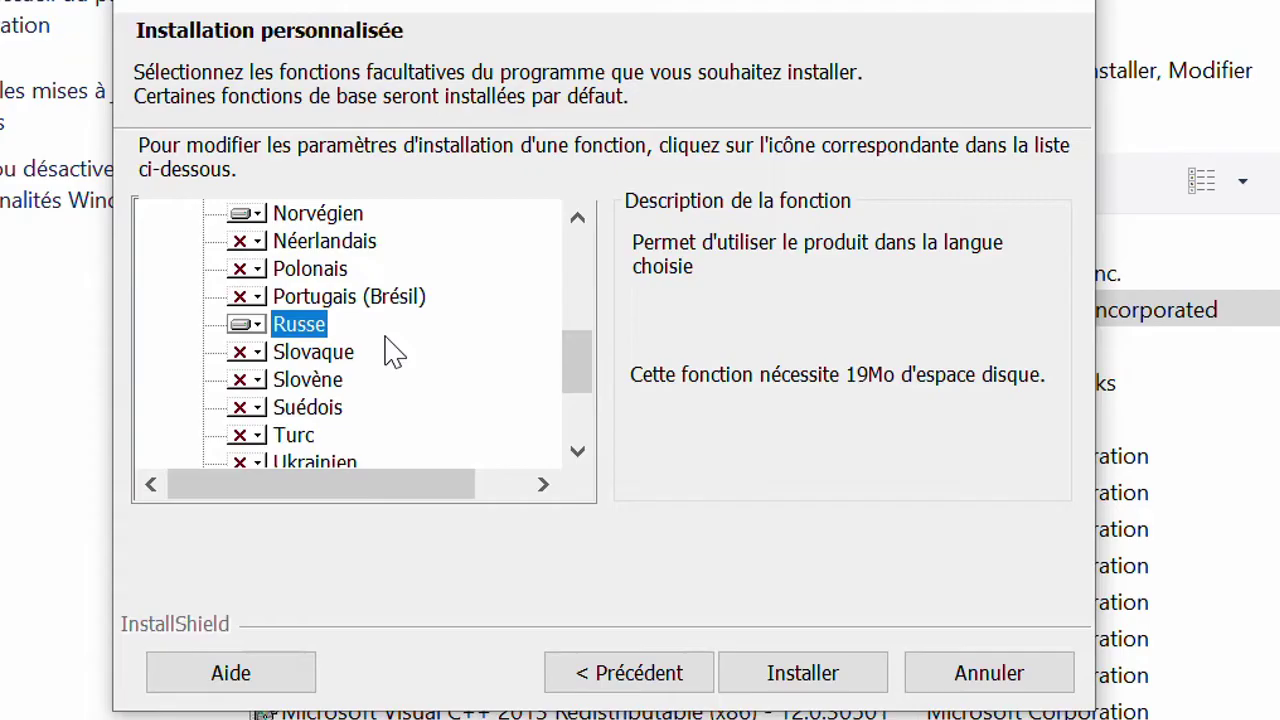
pyautogui.scroll(1, 392, 350)
pyautogui.scroll(-1, 392, 350)
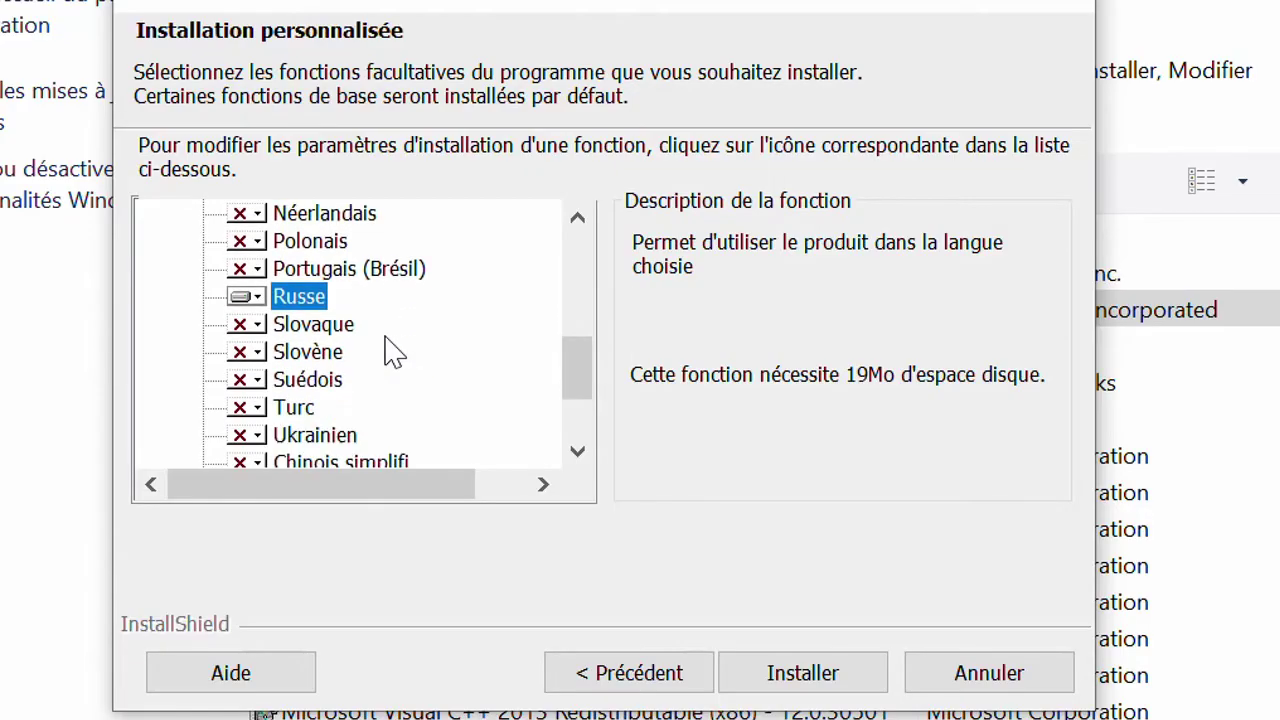
pyautogui.click(258, 437)
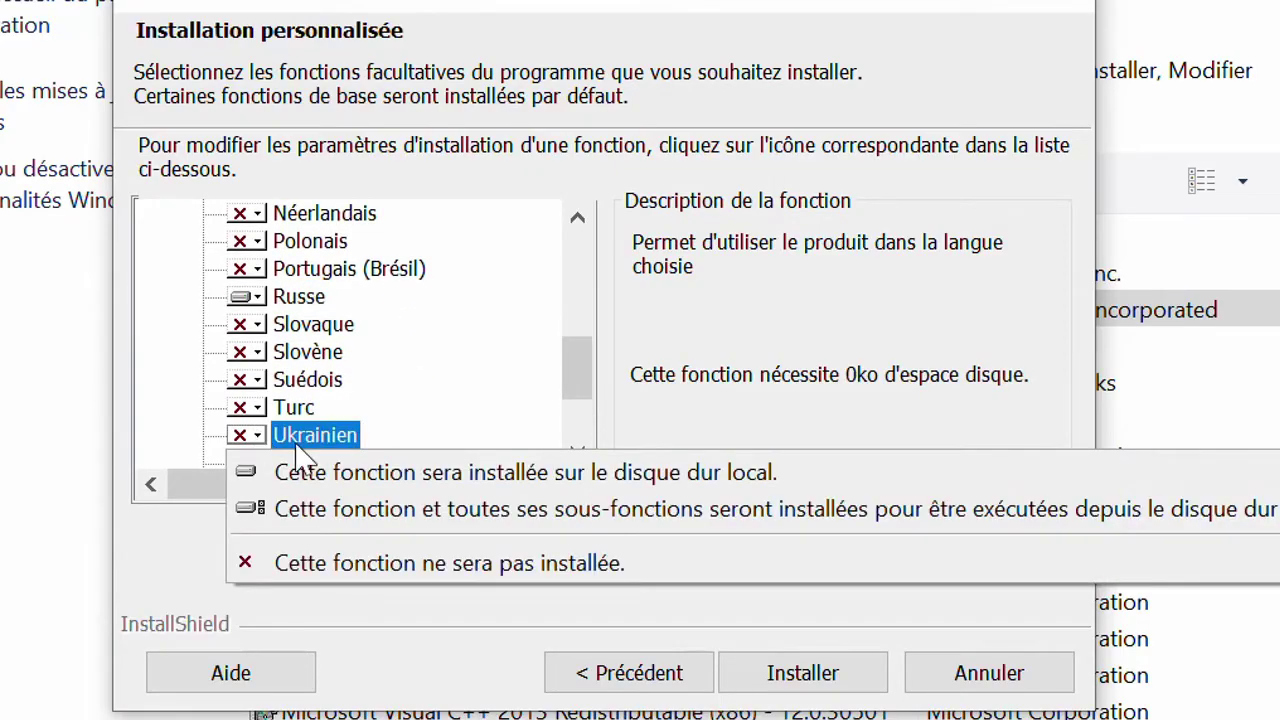
pyautogui.click(380, 476)
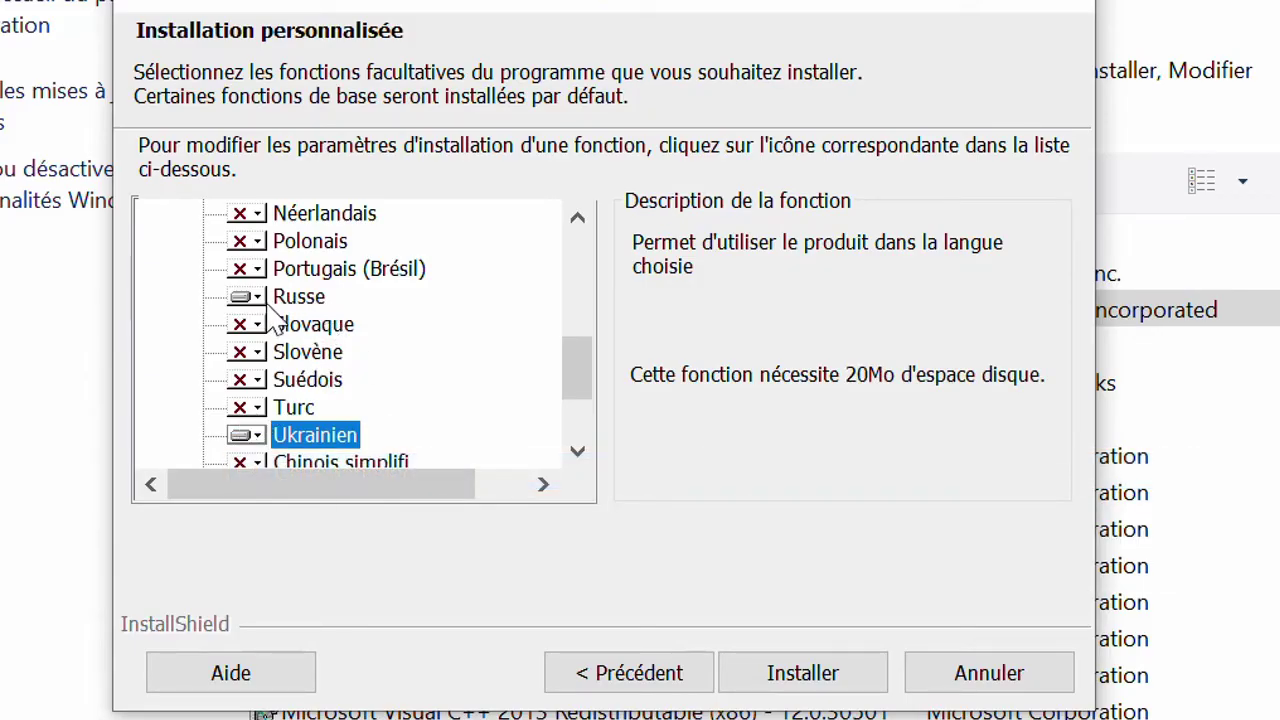
# - Mark Danois for installation on the local hard disk and install the selected language features
pyautogui.scroll(4, 391, 336)
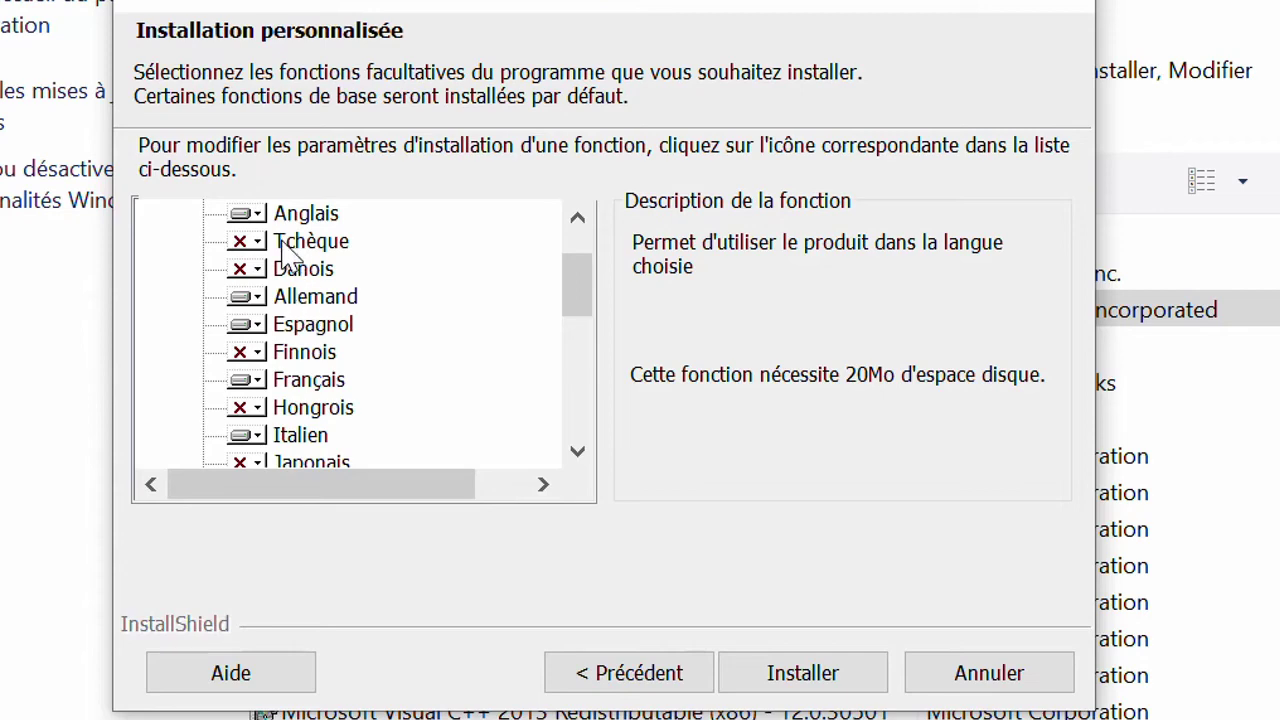
pyautogui.click(260, 270)
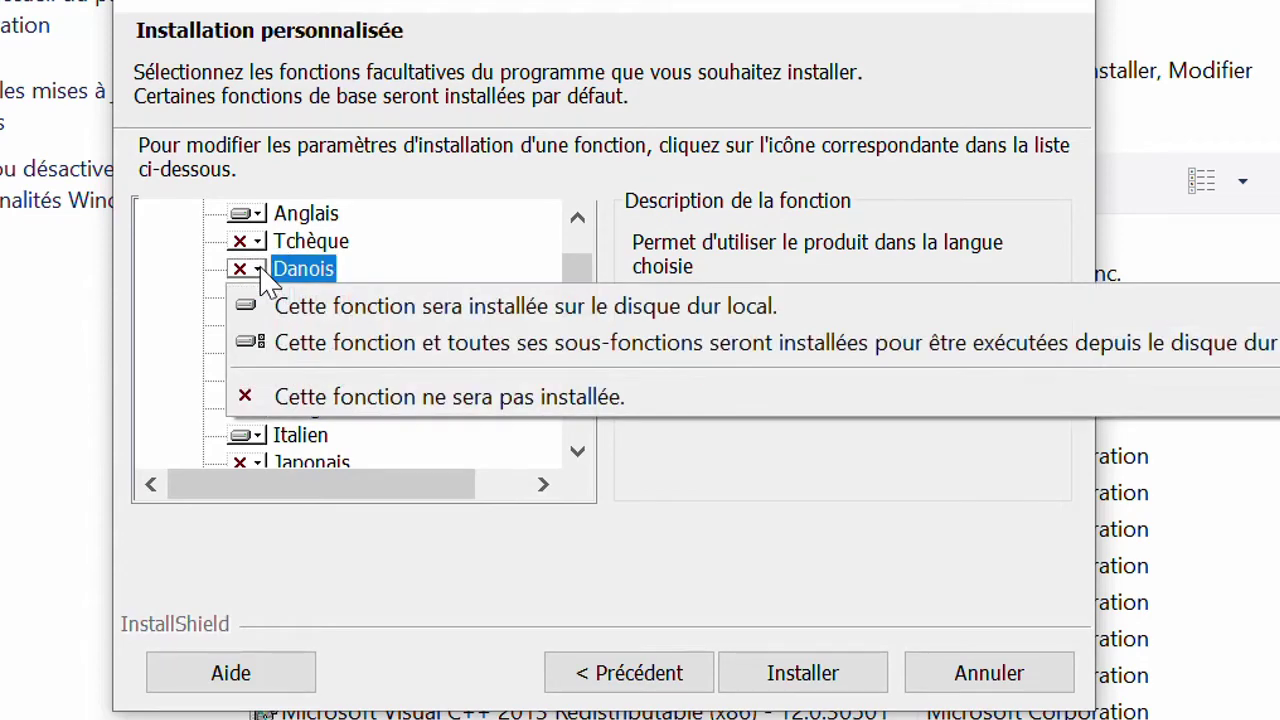
pyautogui.click(262, 281)
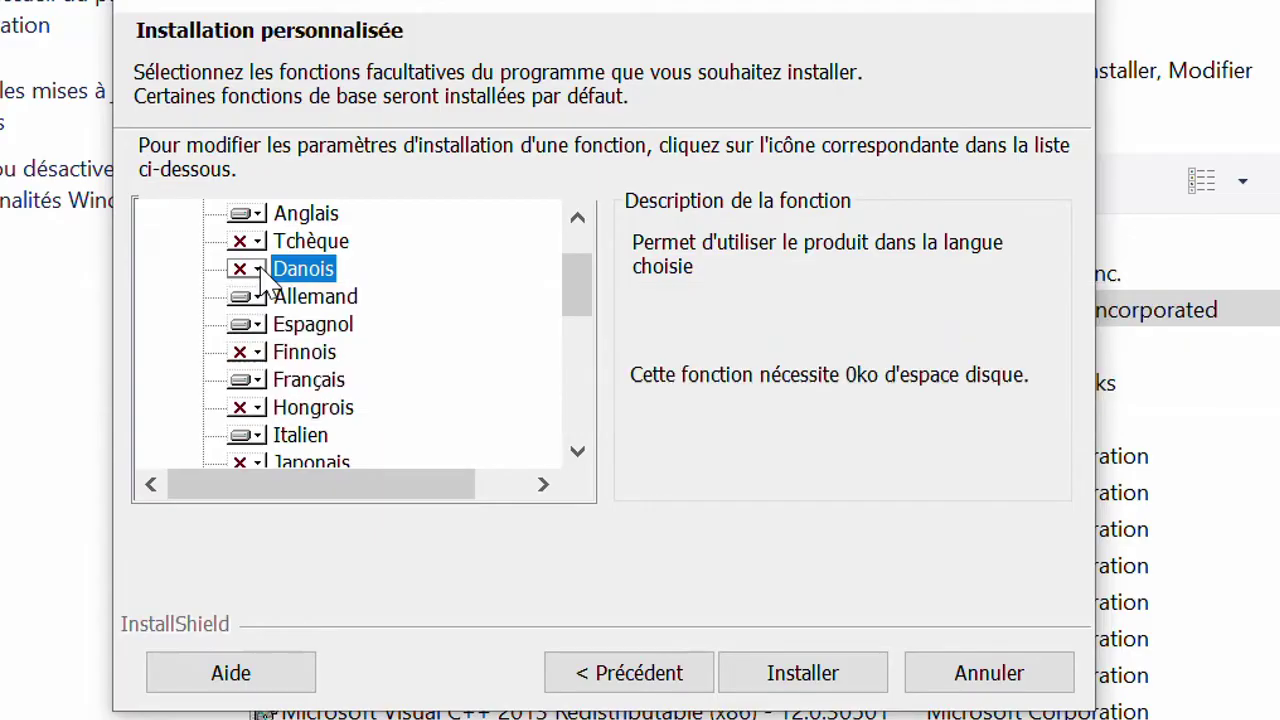
pyautogui.click(258, 270)
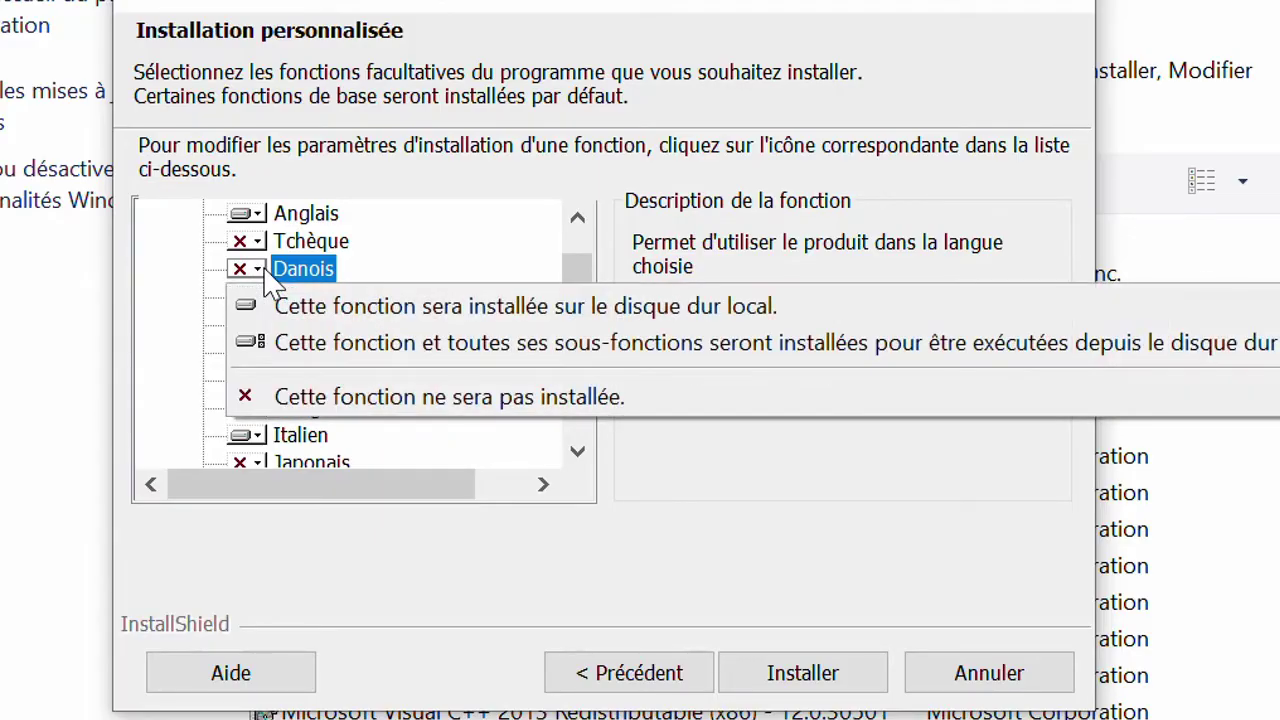
pyautogui.click(333, 312)
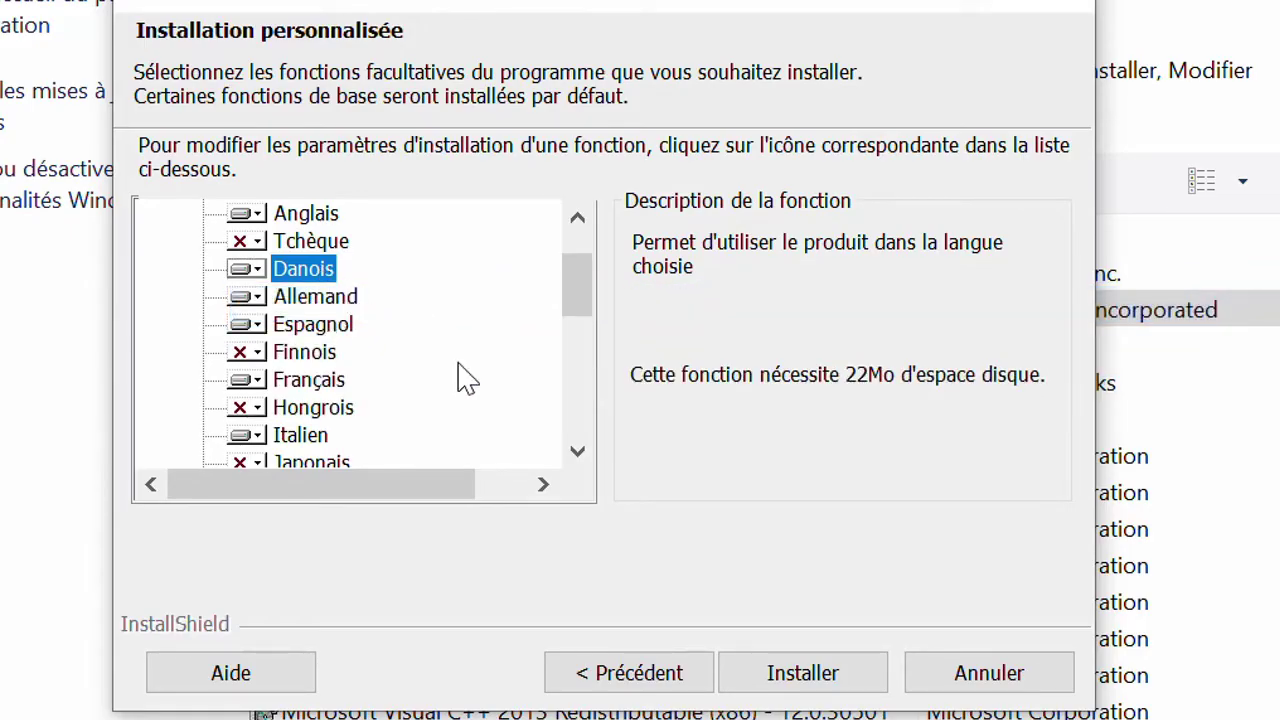
pyautogui.click(840, 673)
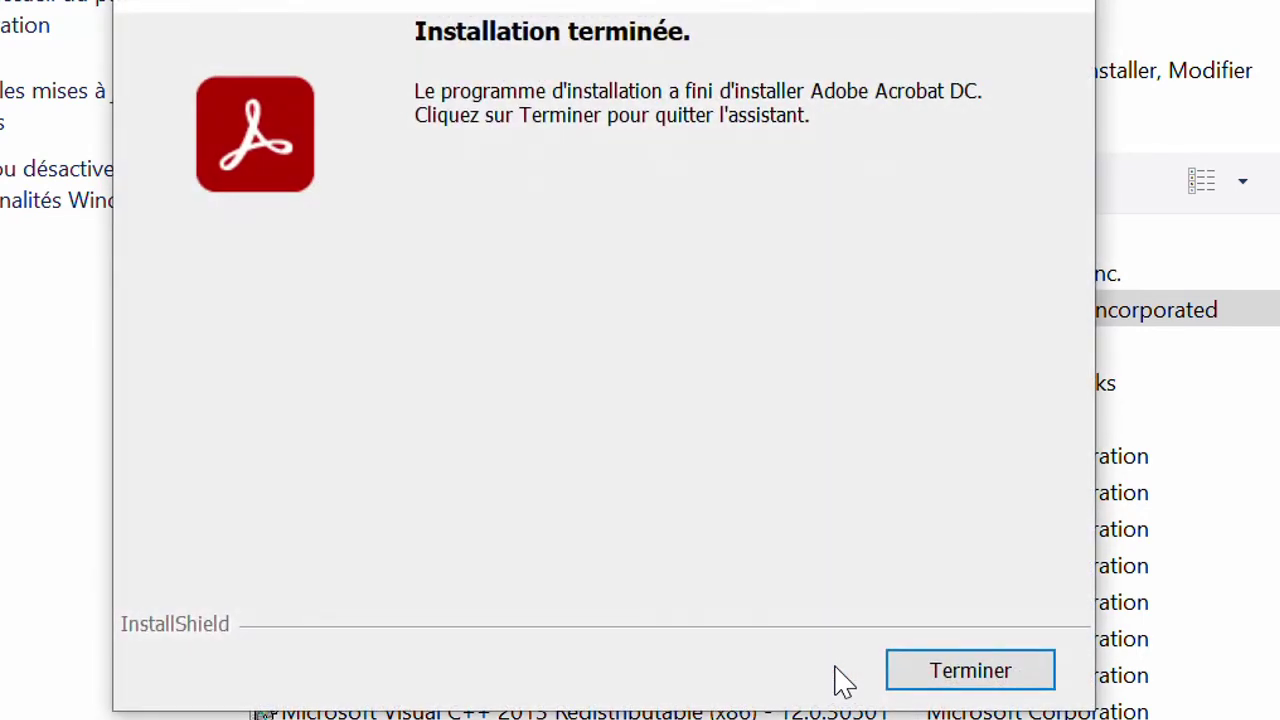
# - Exit the completed Adobe Acrobat DC installation wizard and close the Windows list of installed programs
pyautogui.click(994, 683)
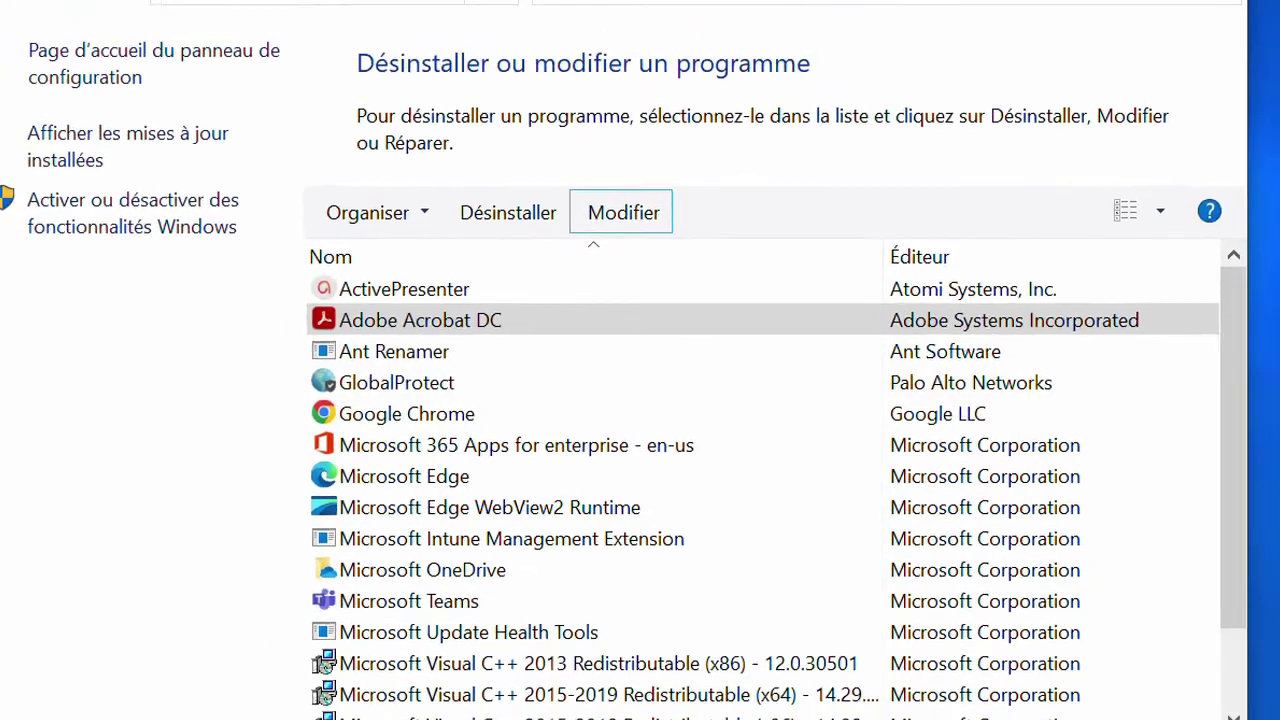
pyautogui.click(997, 94)
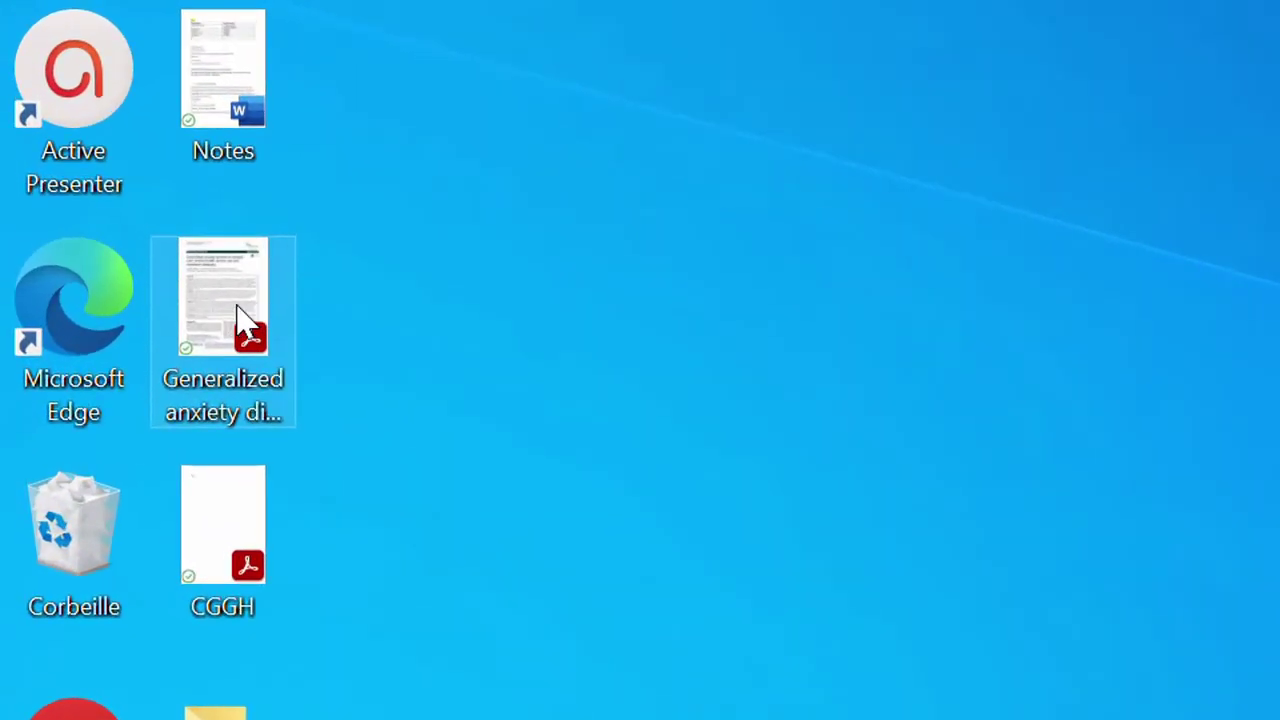
# - Open the desktop file Generalized anxiety disorder in primary.pdf with Adobe Acrobat DC
pyautogui.click(119, 157)
pyautogui.rightClick(238, 310)
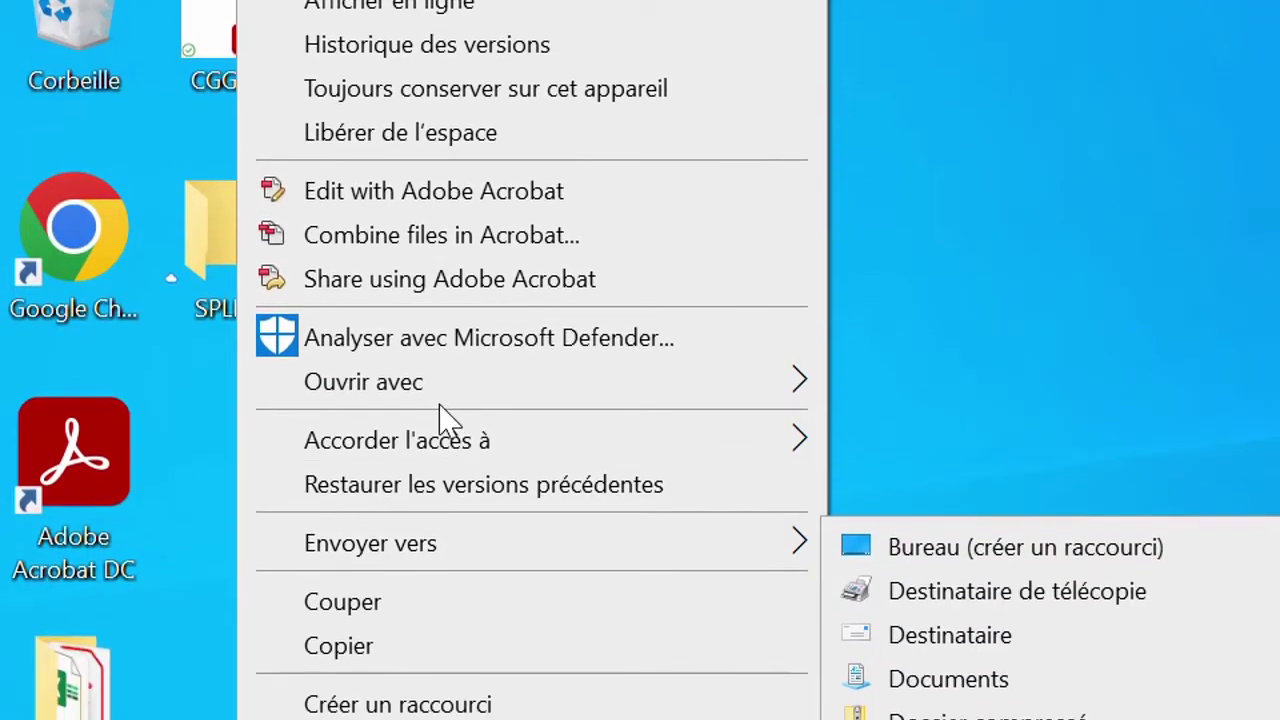
pyautogui.moveTo(445, 400)
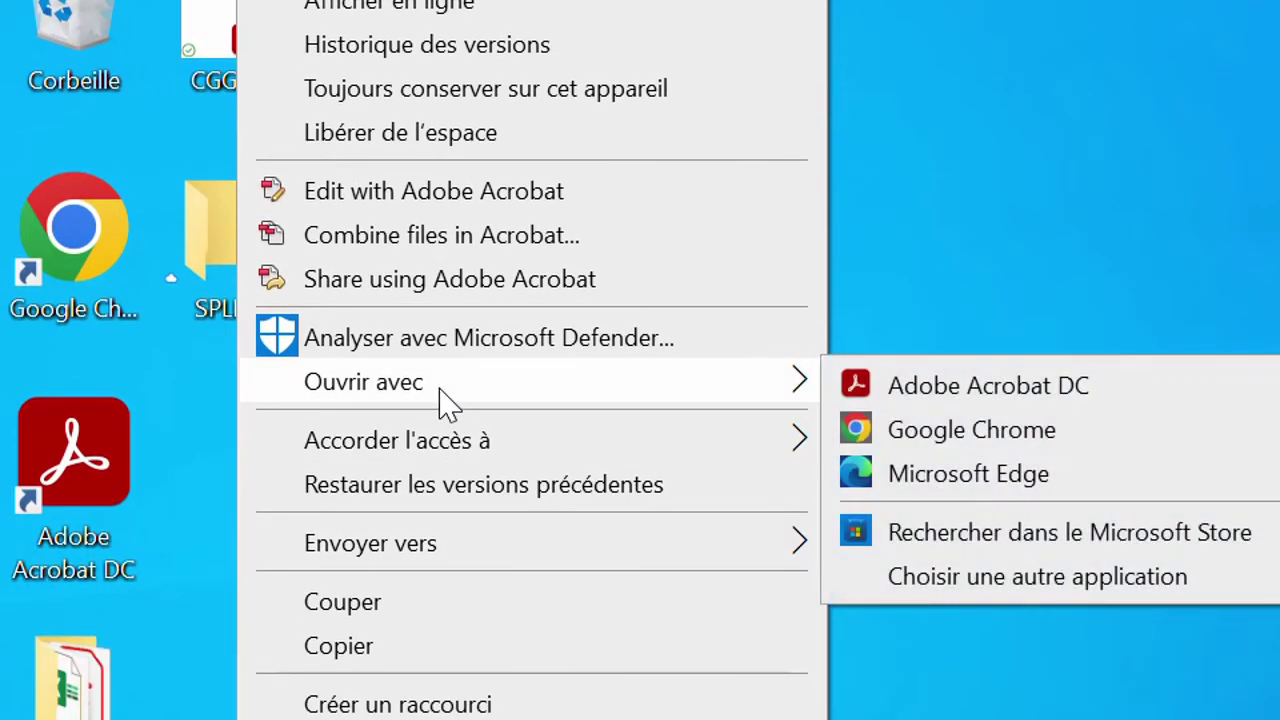
pyautogui.click(898, 387)
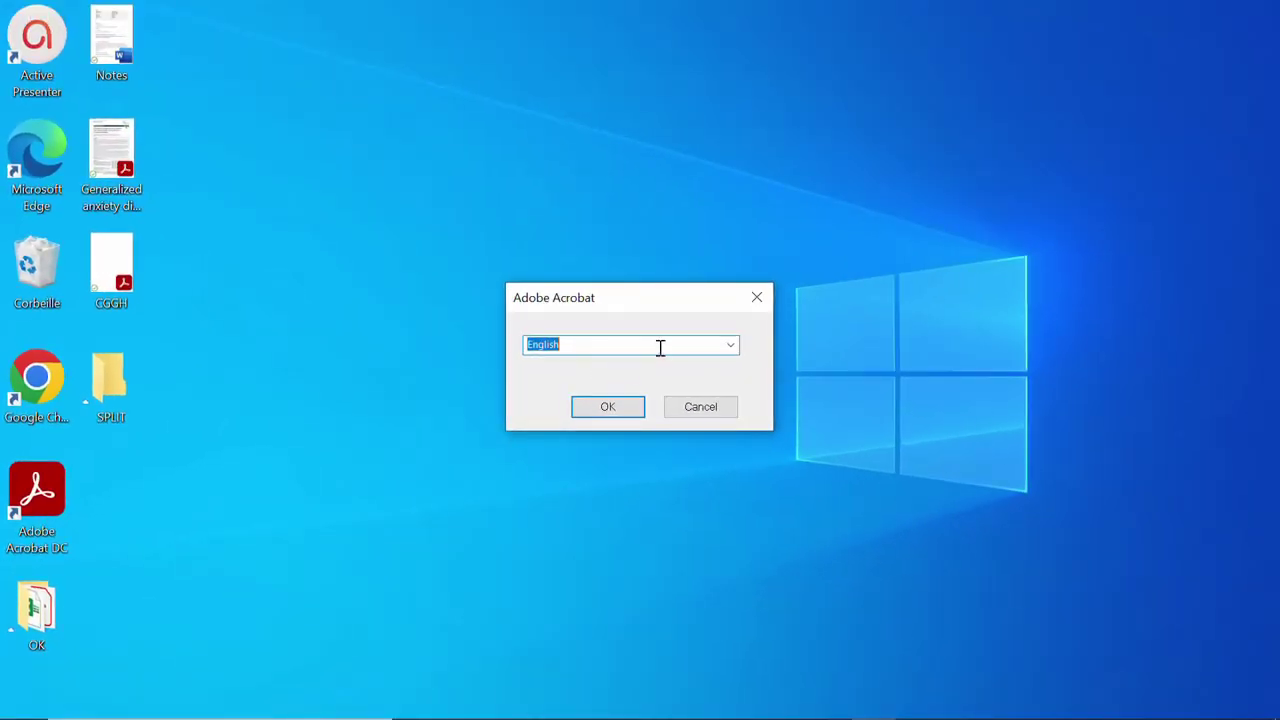
# - Choose français as the application language at startup and continue launching with it
pyautogui.click(731, 346)
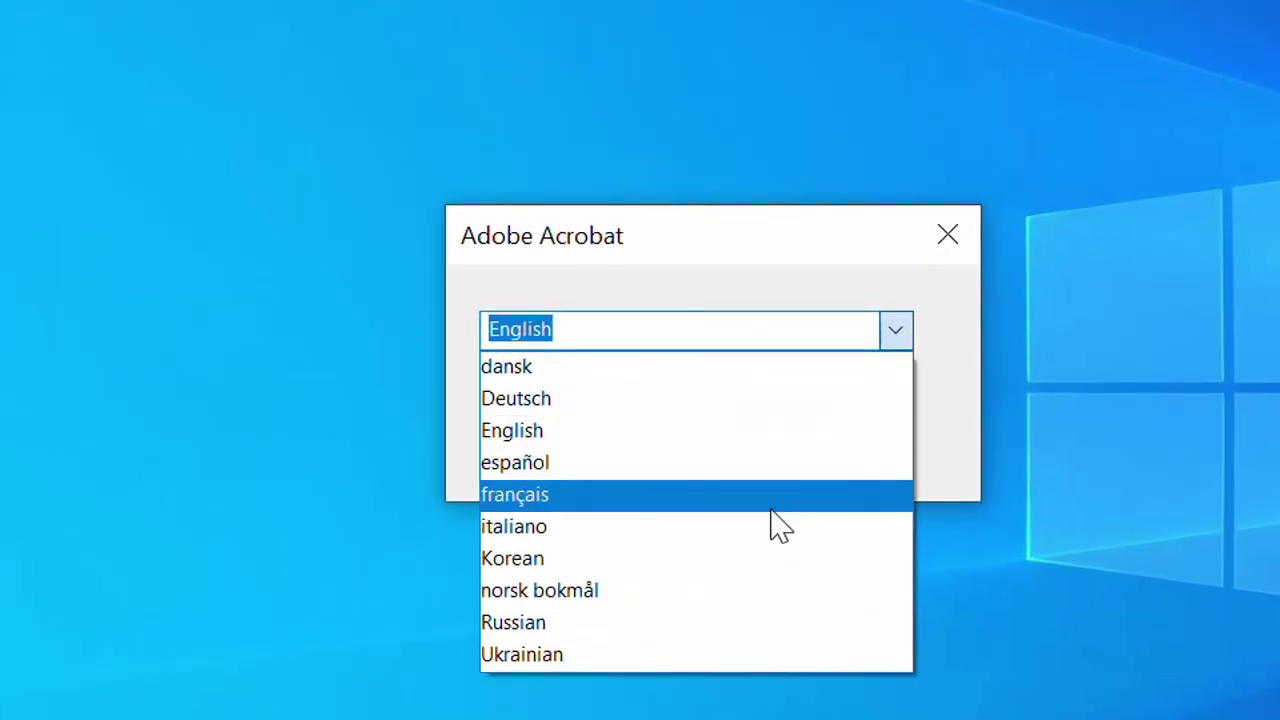
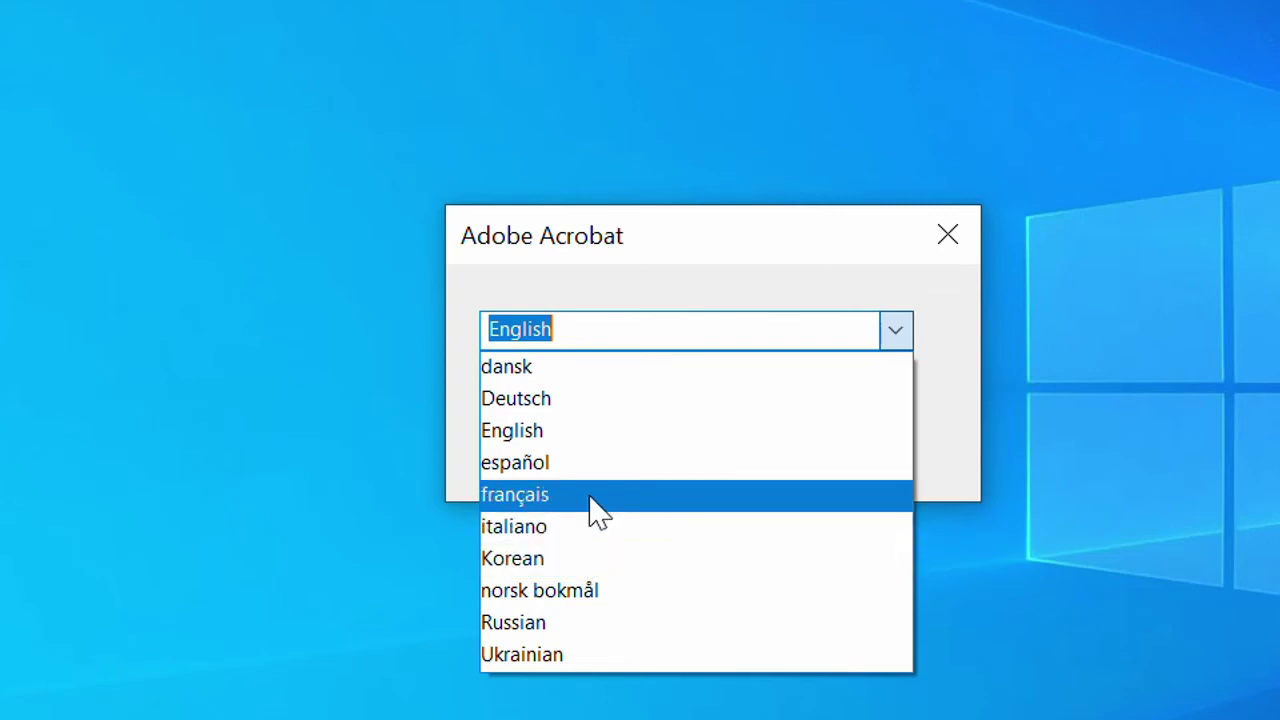
pyautogui.click(590, 497)
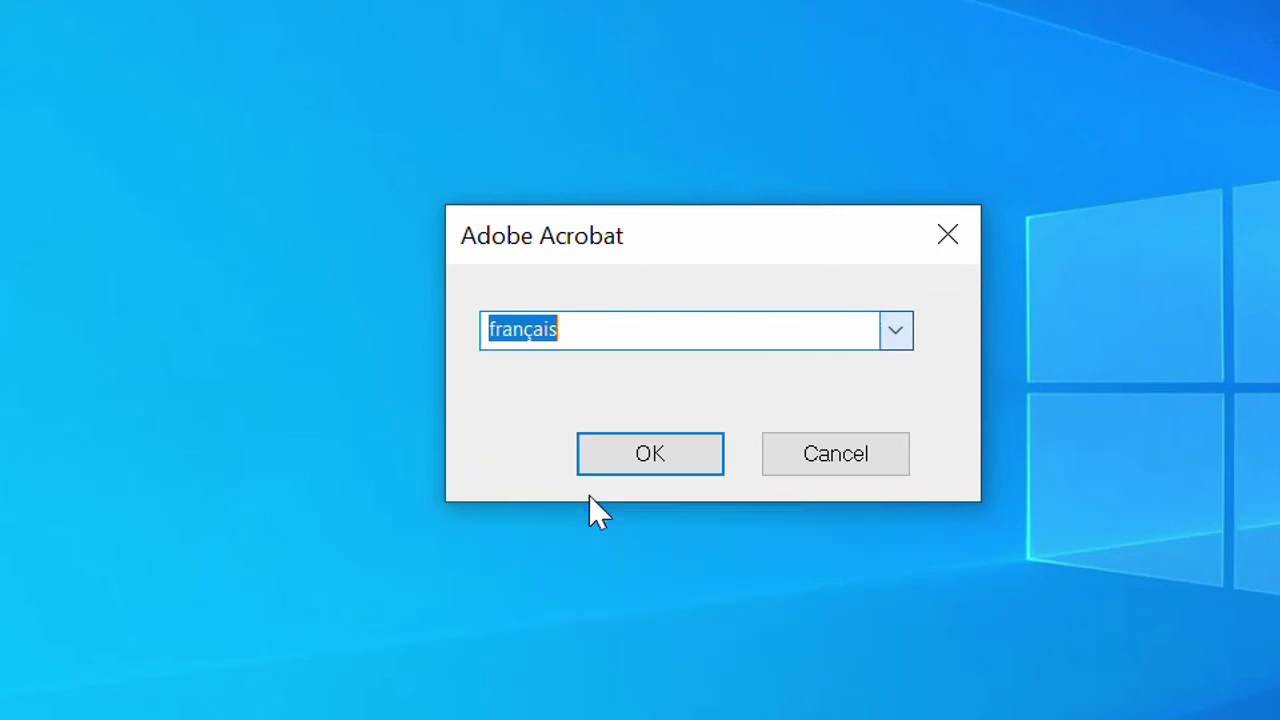
pyautogui.click(697, 463)
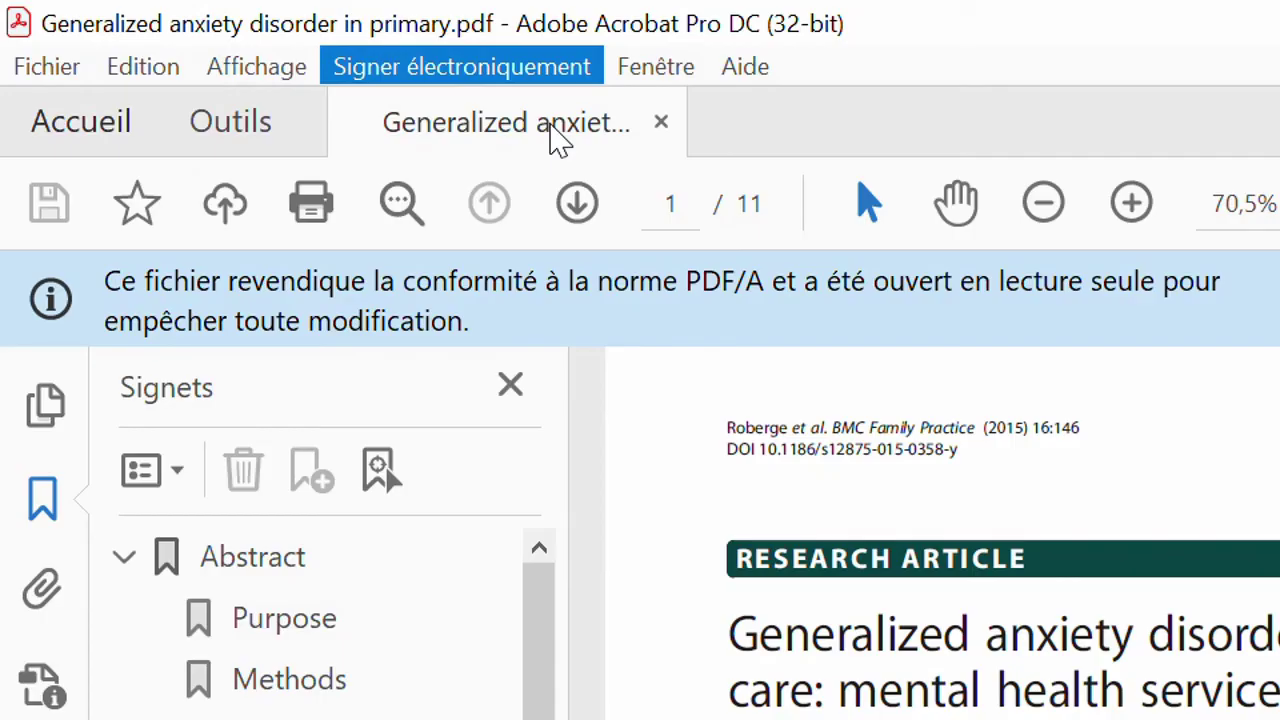
# - Set the application language preference to Choisir au lancement de l'application and save the preferences
pyautogui.click(144, 78)
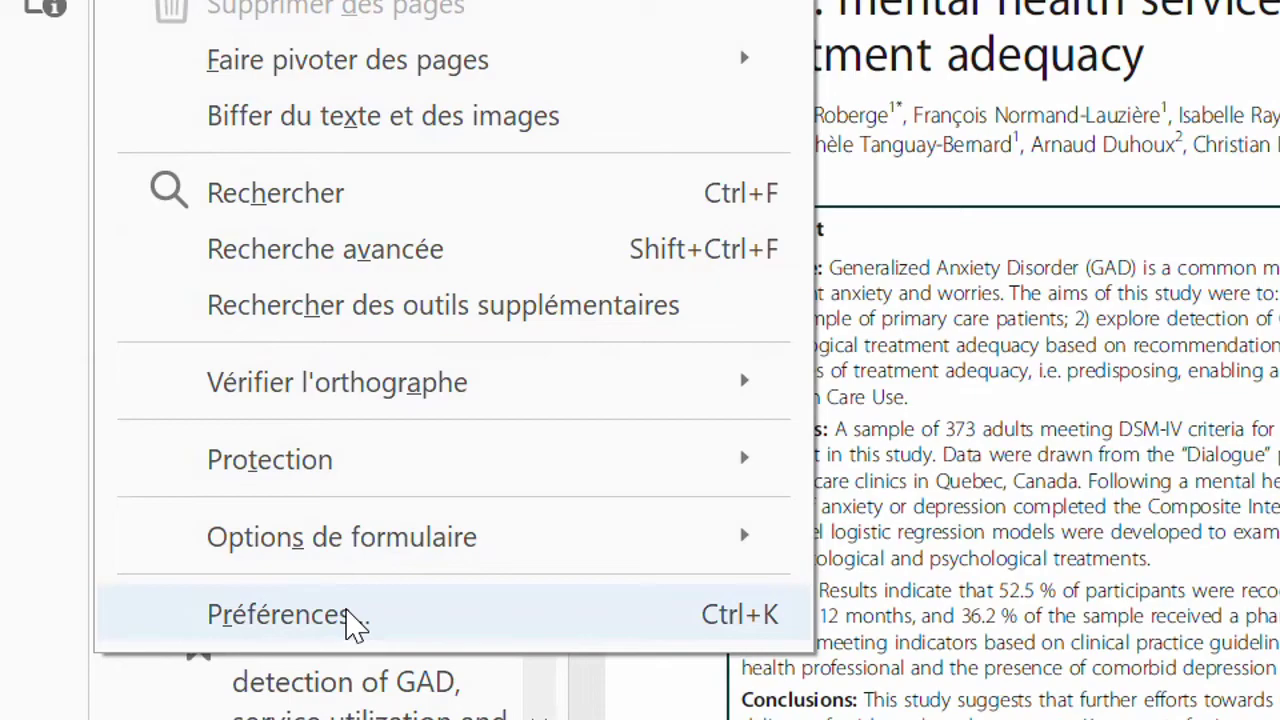
pyautogui.click(349, 618)
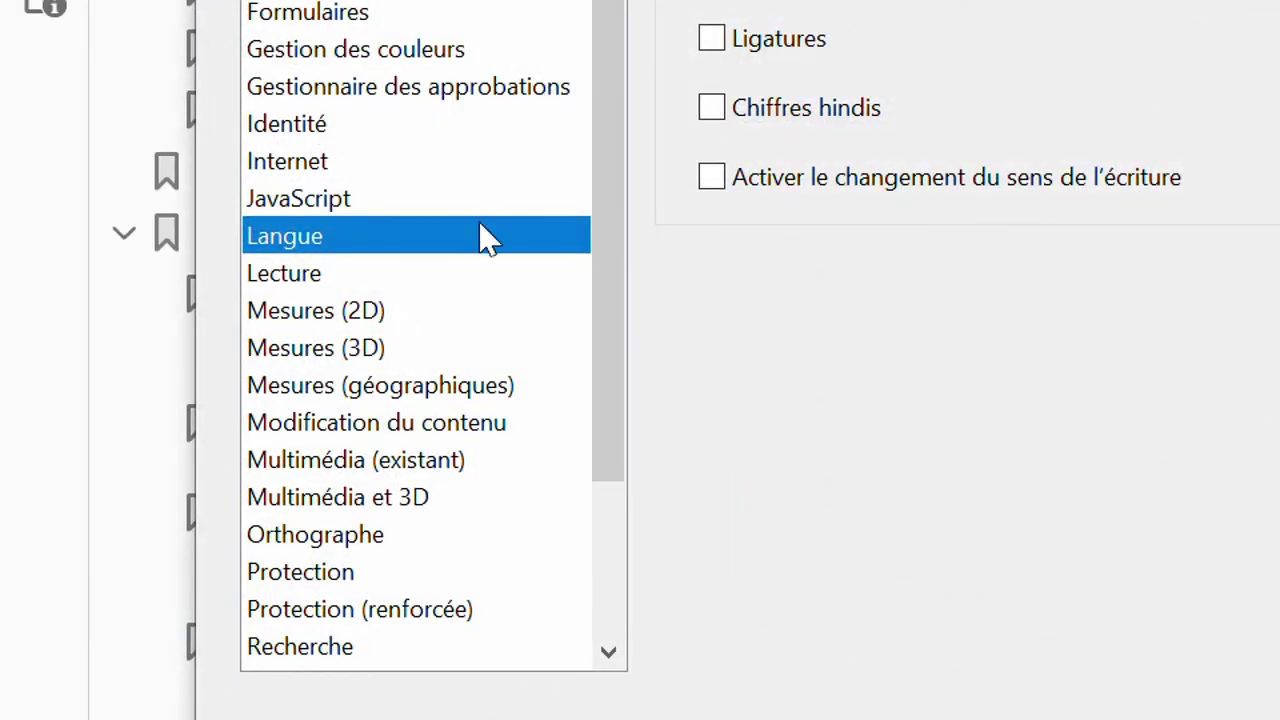
pyautogui.click(1196, 152)
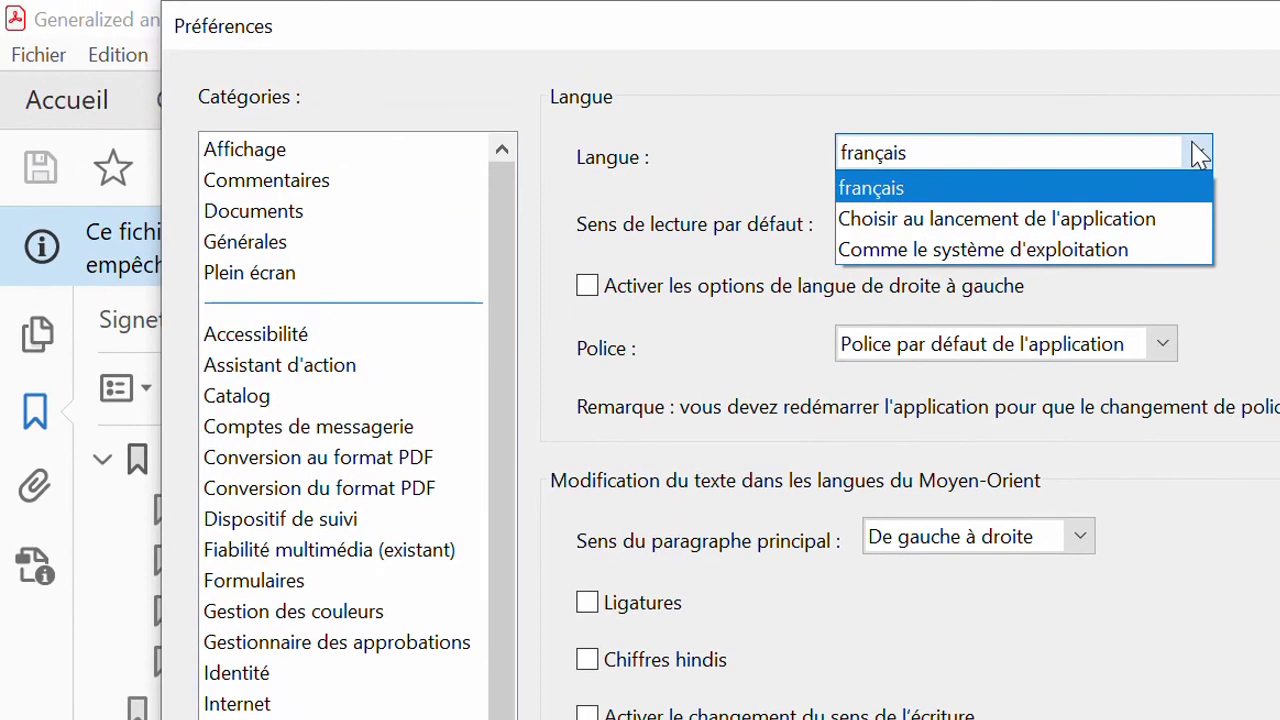
pyautogui.click(1093, 220)
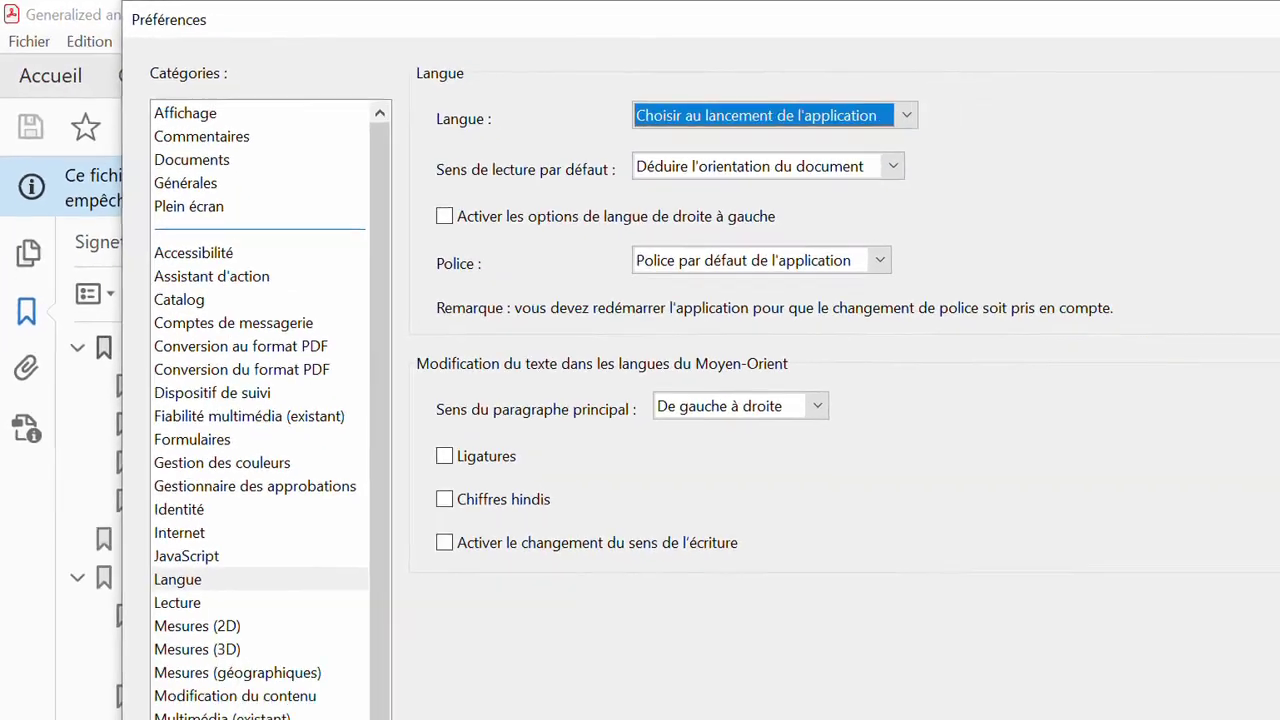
pyautogui.click(966, 706)
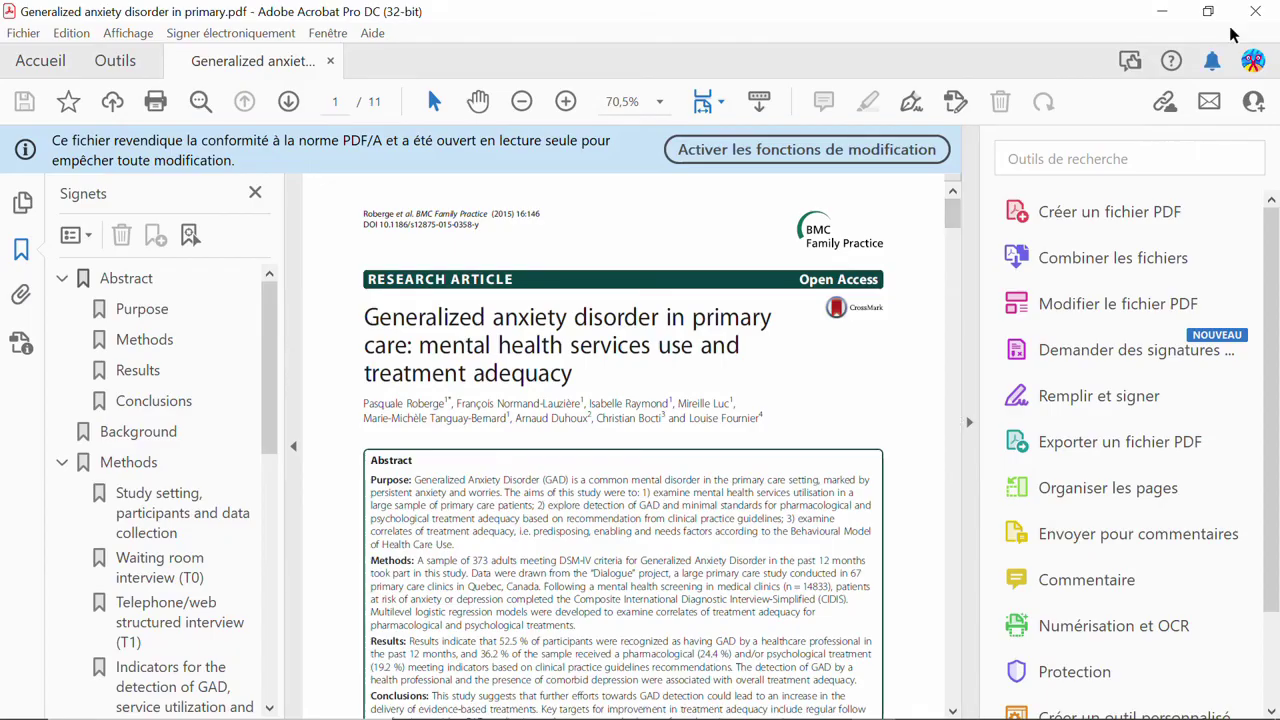
# - Restart Adobe Acrobat DC and launch it with Russian as the interface language
pyautogui.click(1255, 11)
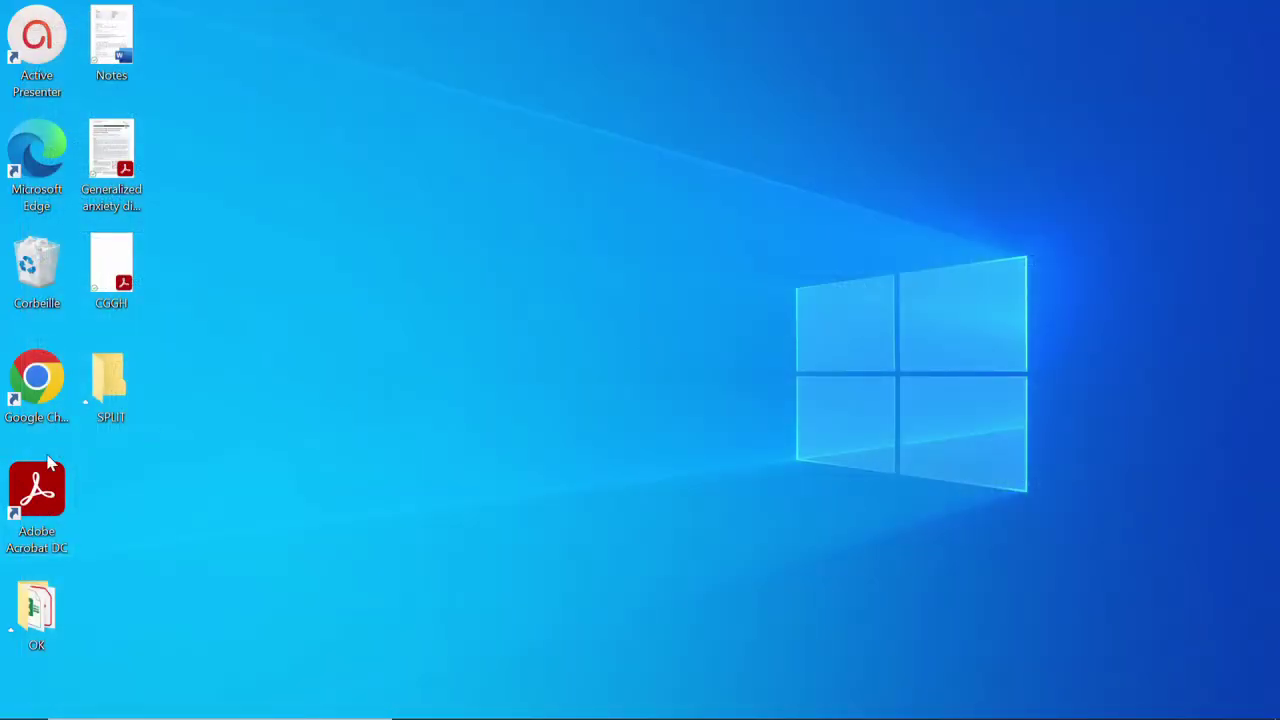
pyautogui.doubleClick(47, 498)
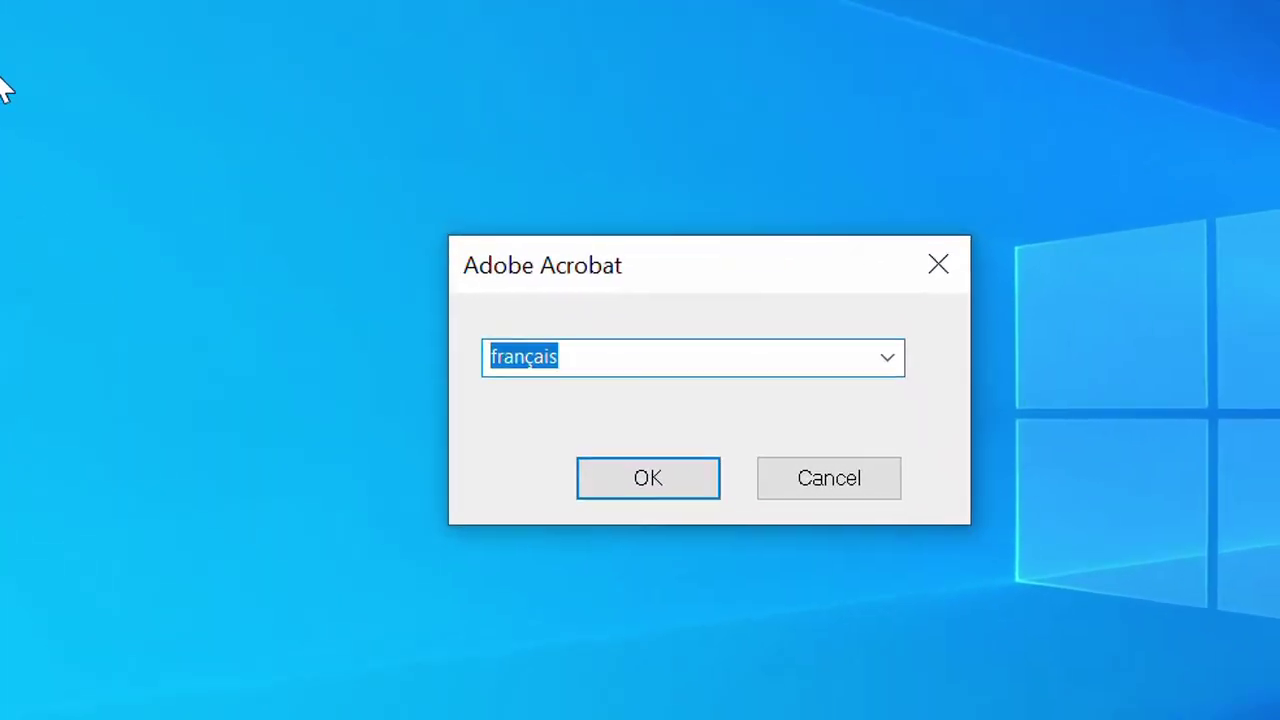
pyautogui.click(887, 362)
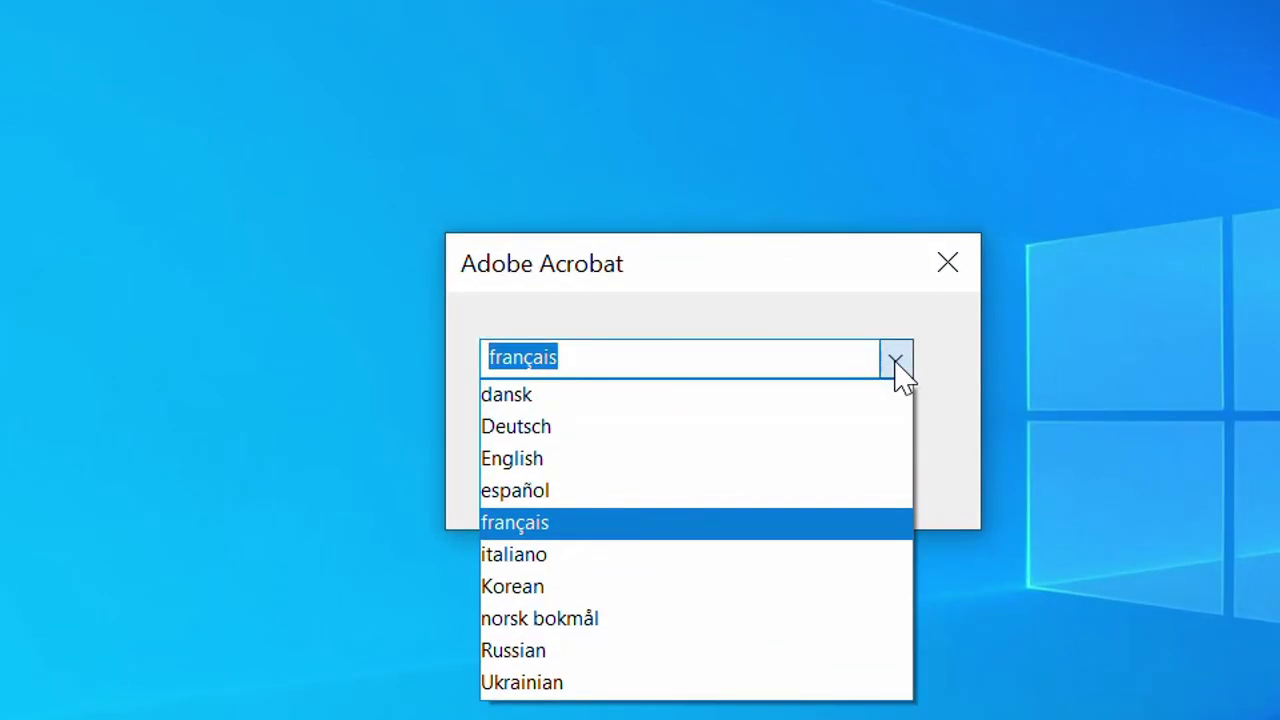
pyautogui.click(686, 660)
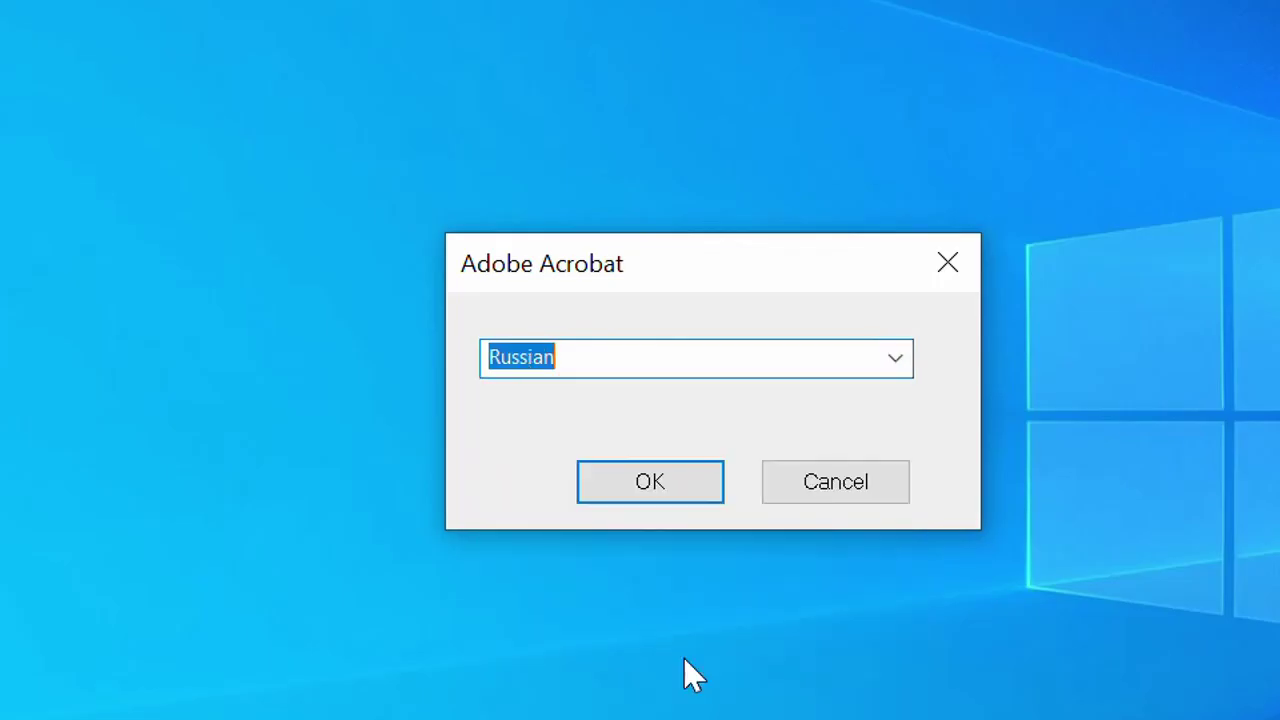
pyautogui.click(676, 490)
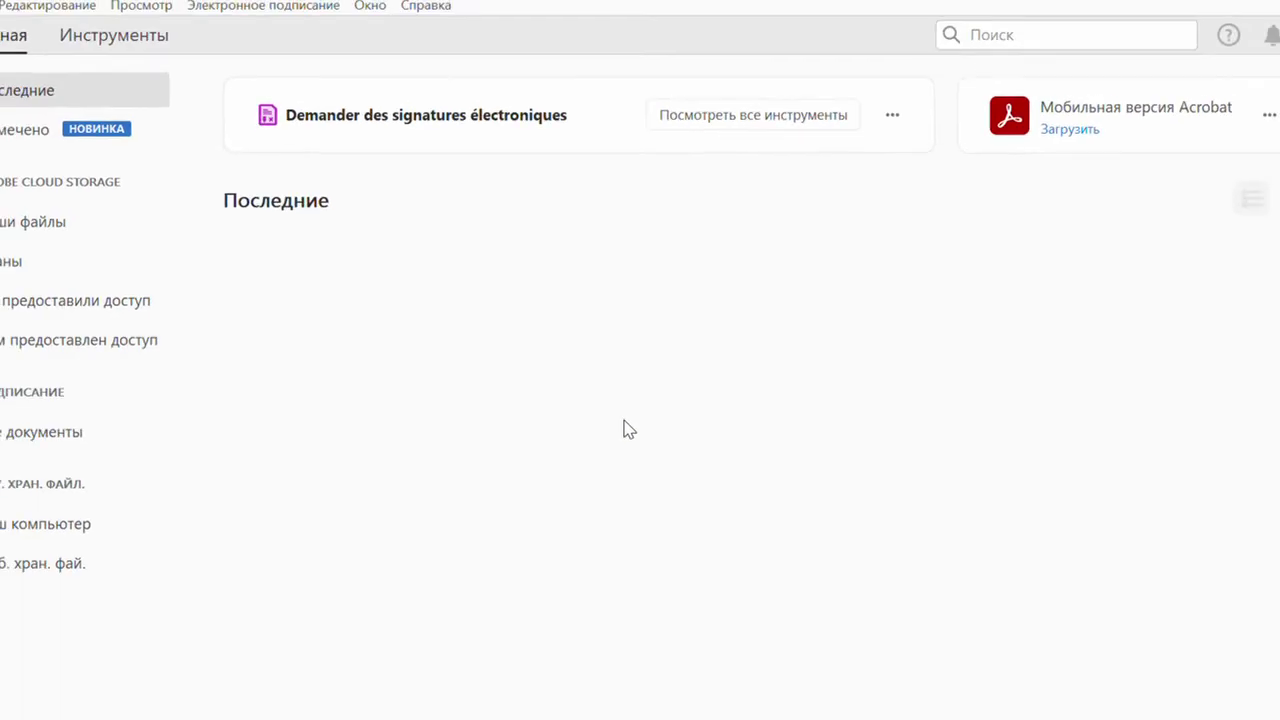